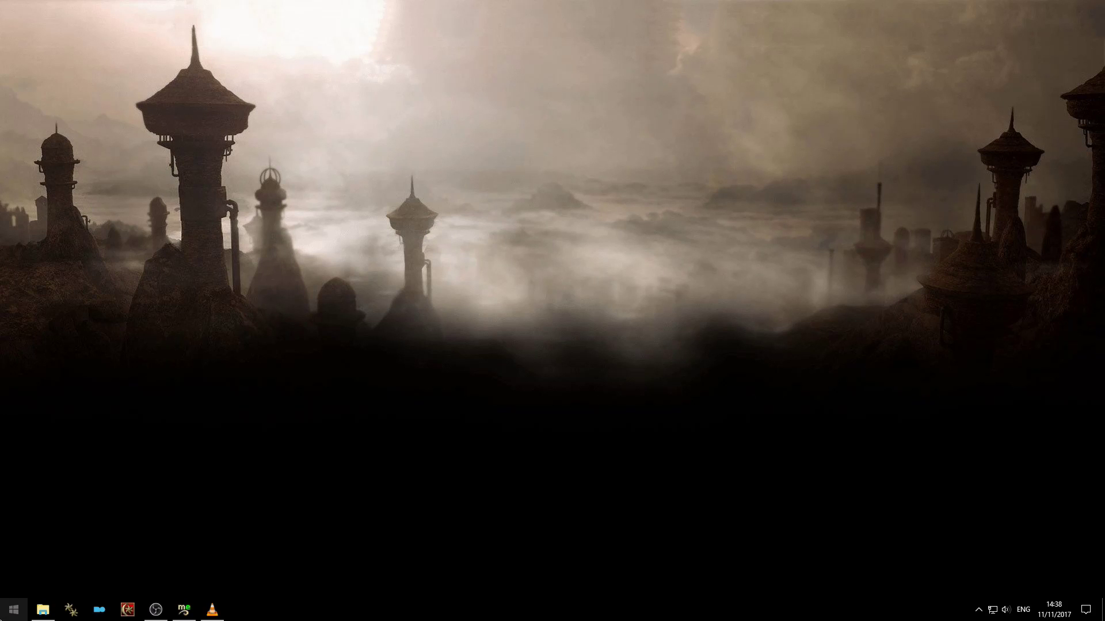
Launch the TES Construction Set from the Windows Start menu.
left_click(14, 610)
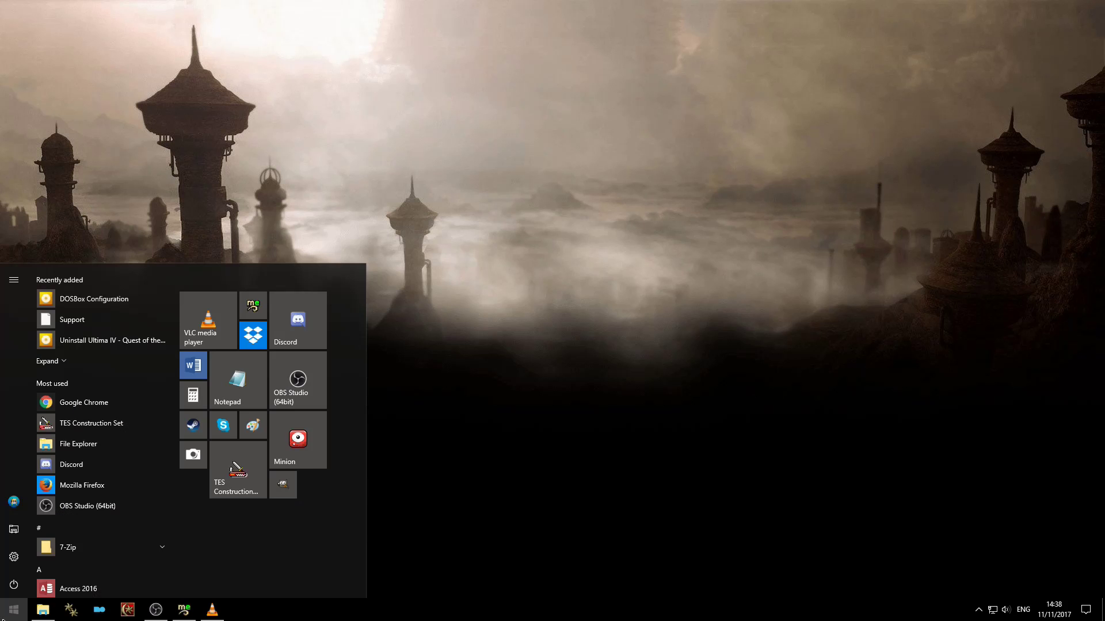
left_click(219, 485)
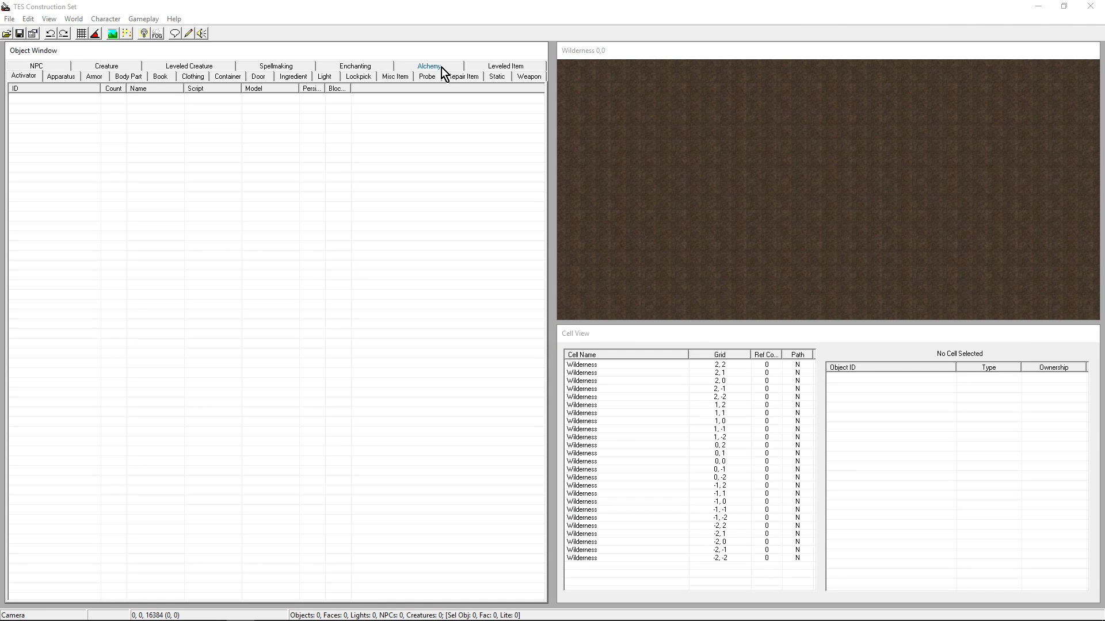
In Data Files, mark Tribunal.esm and Bloodmoon.esm, review their details, and start loading.
left_click(7, 33)
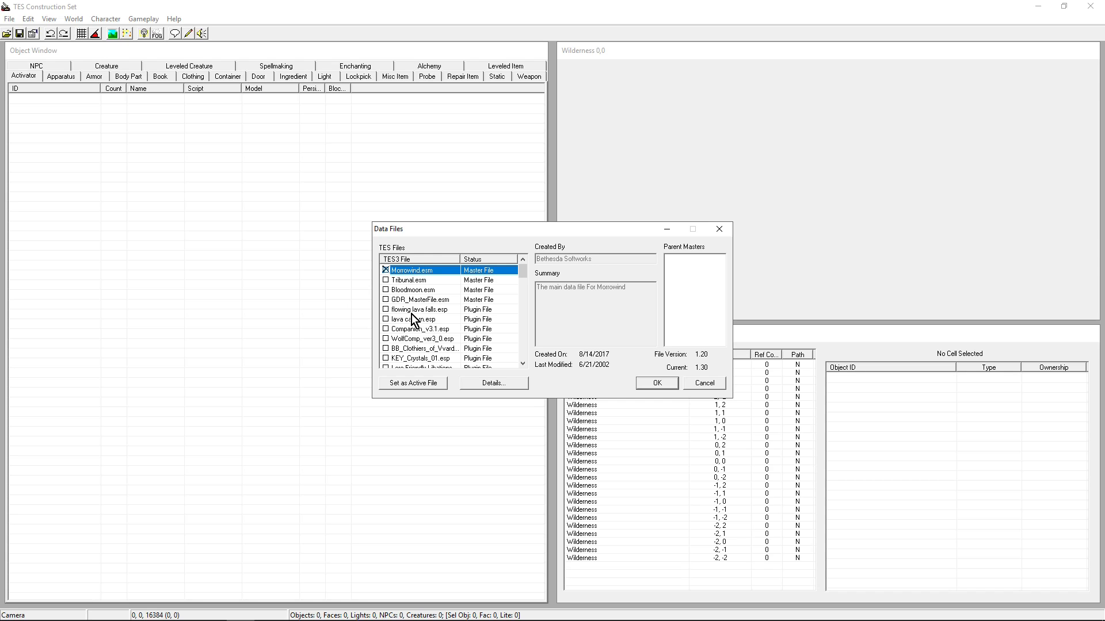
double_click(407, 282)
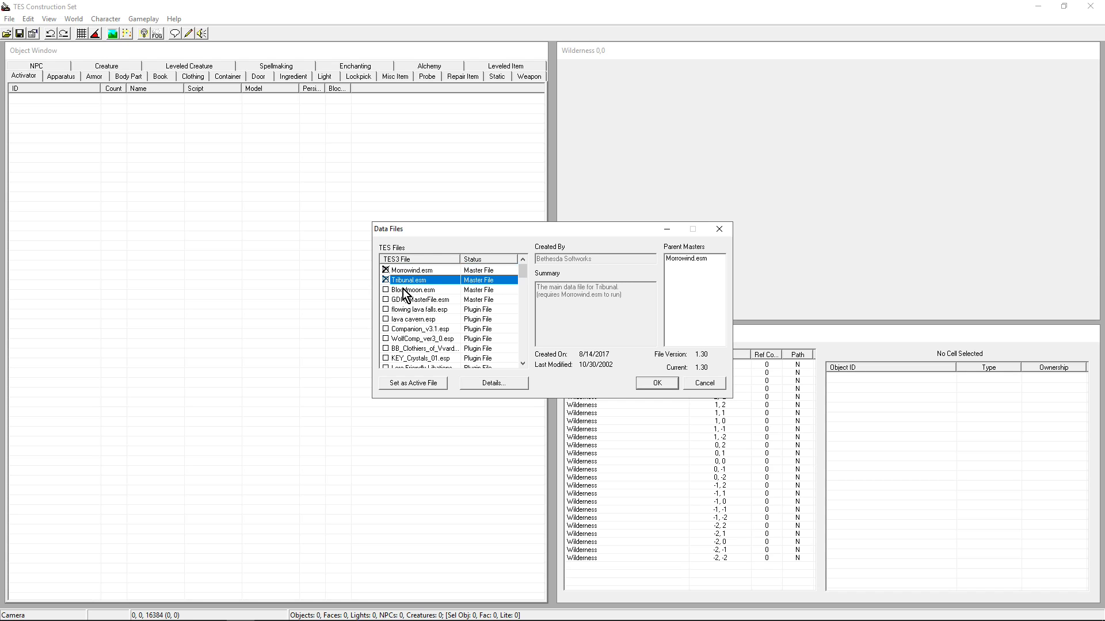
left_click(402, 290)
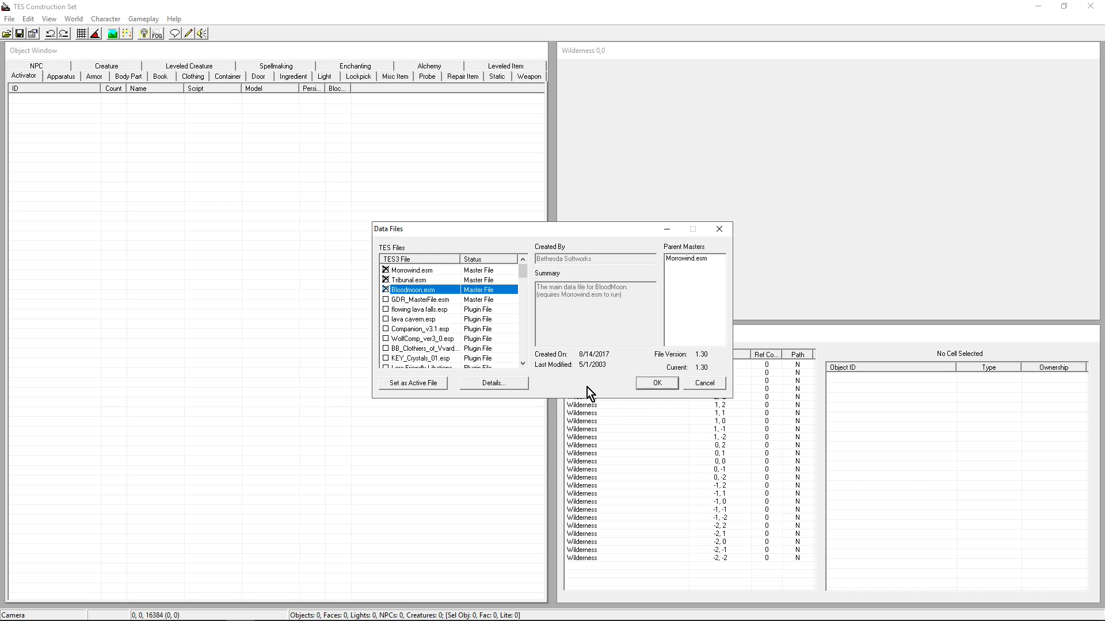
left_click(403, 282)
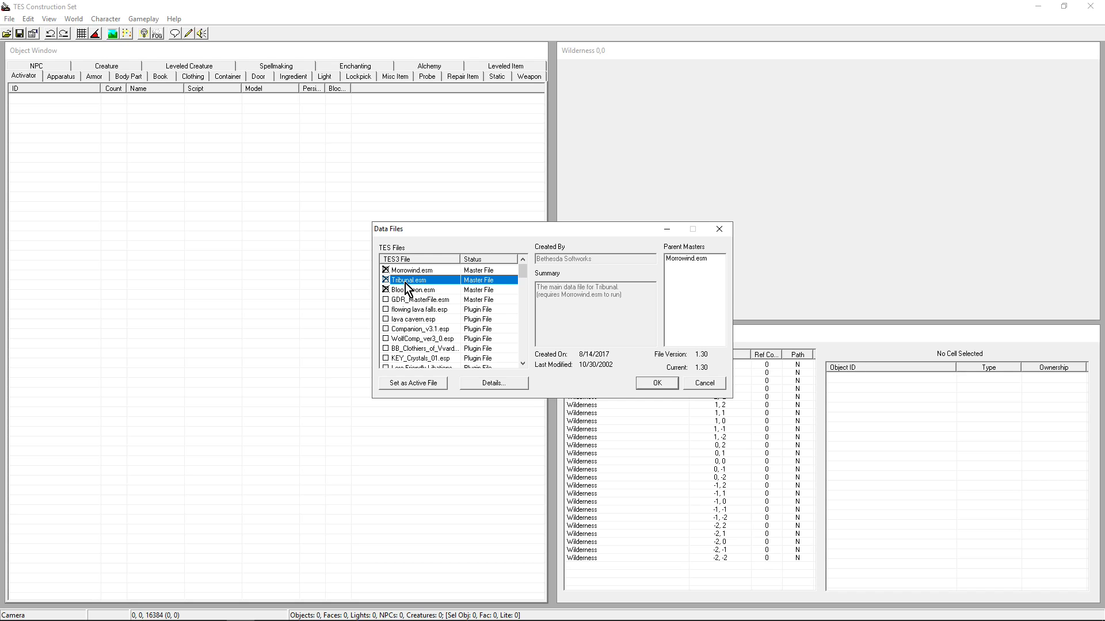
left_click(403, 289)
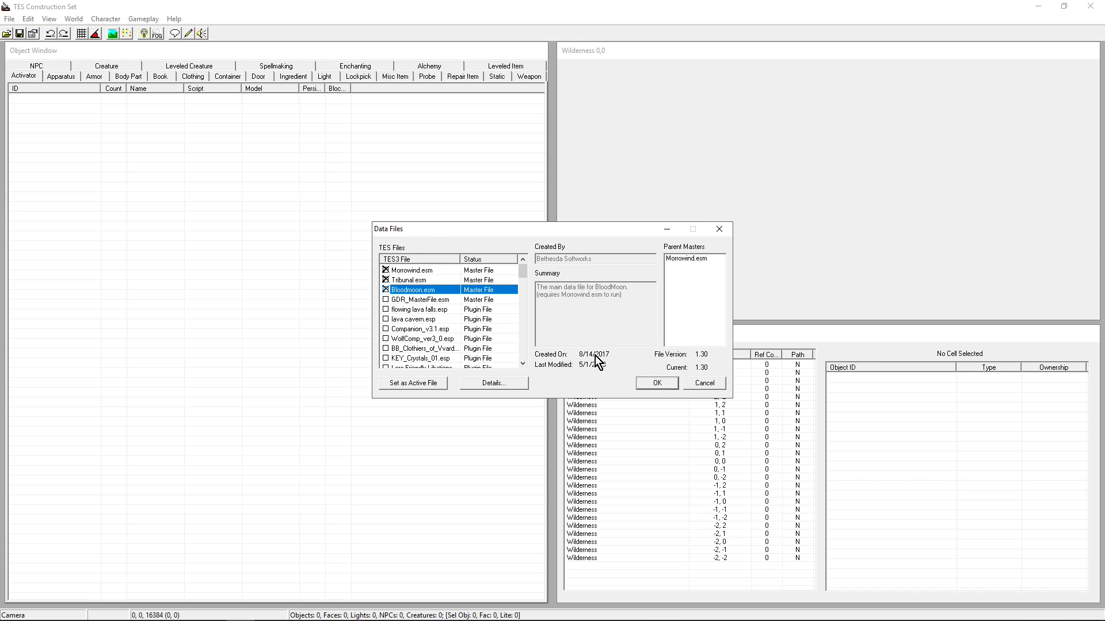
double_click(410, 287)
double_click(403, 280)
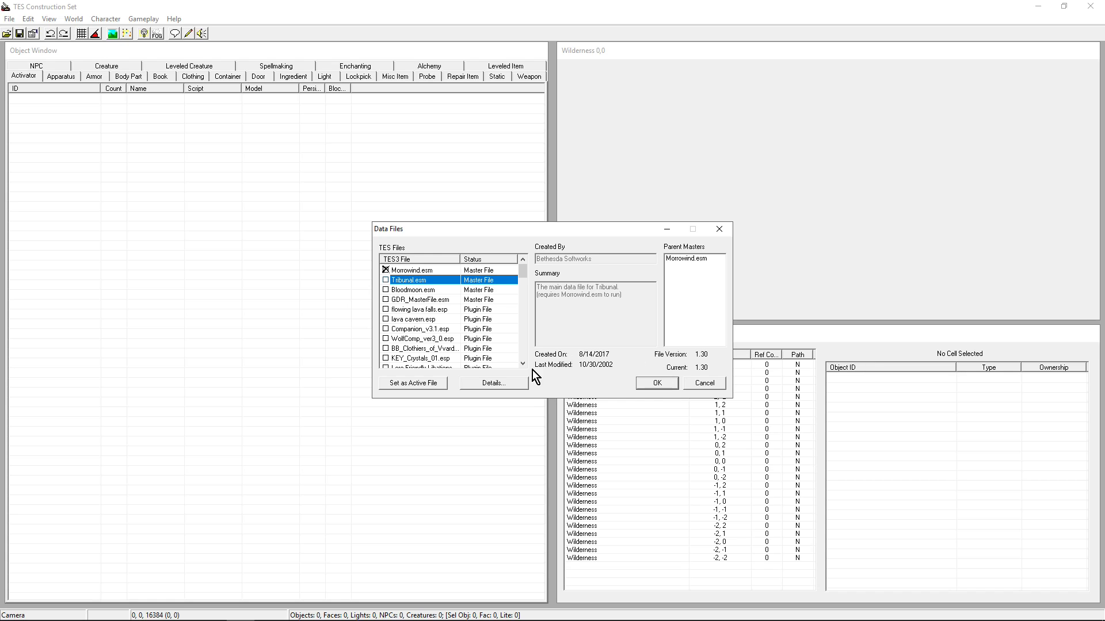
double_click(406, 289)
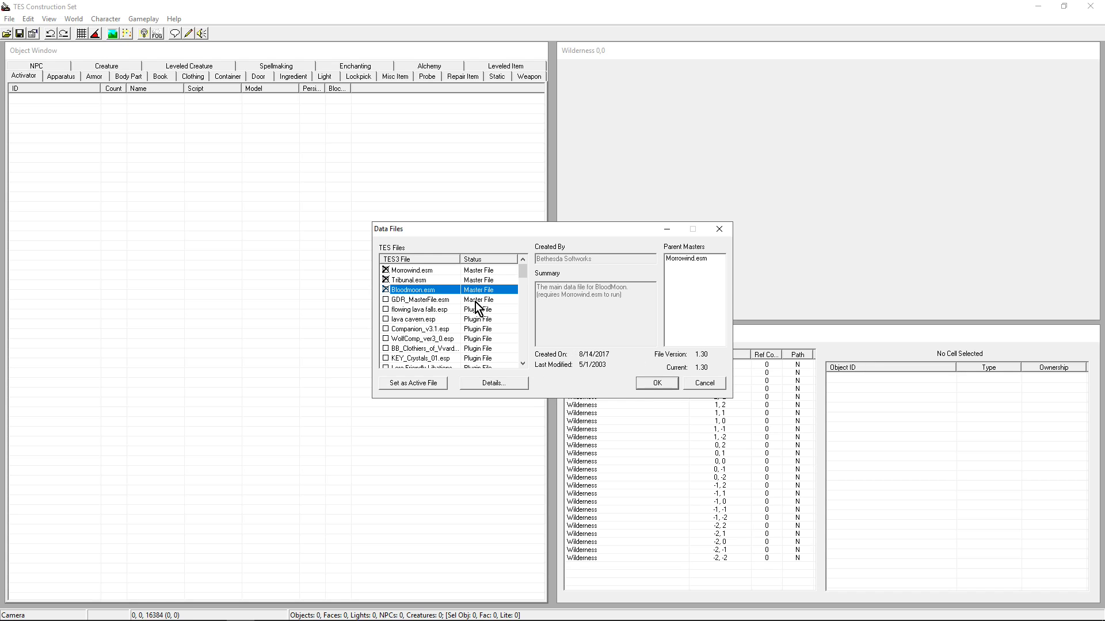
left_click(656, 383)
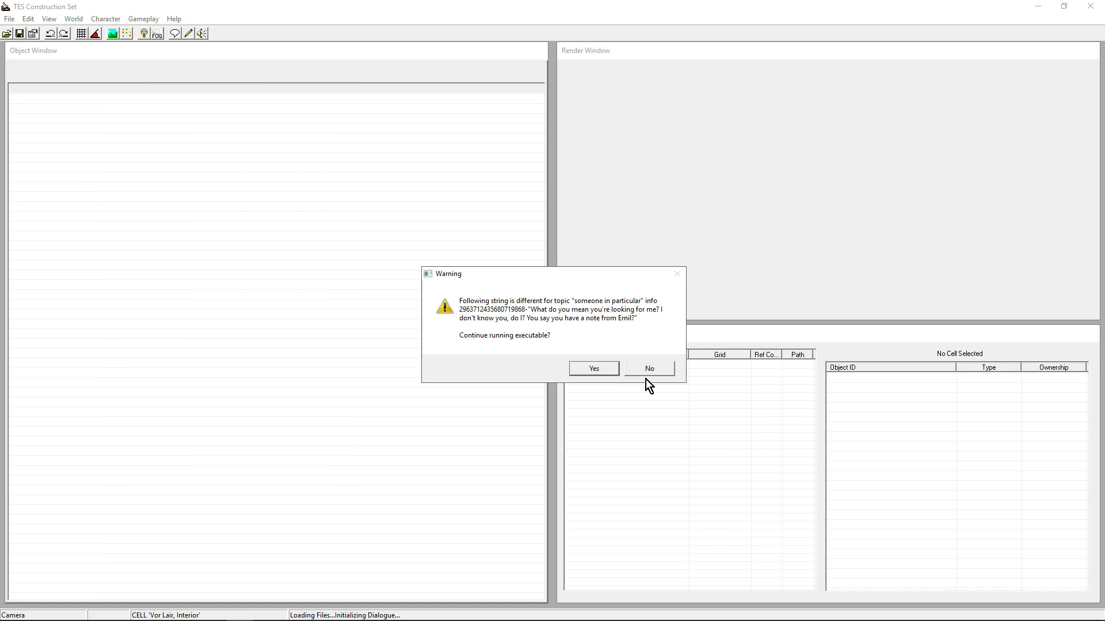
Answer Yes to two dialogue-string warnings raised during loading.
key("Return")
key("Return")
key("Return")
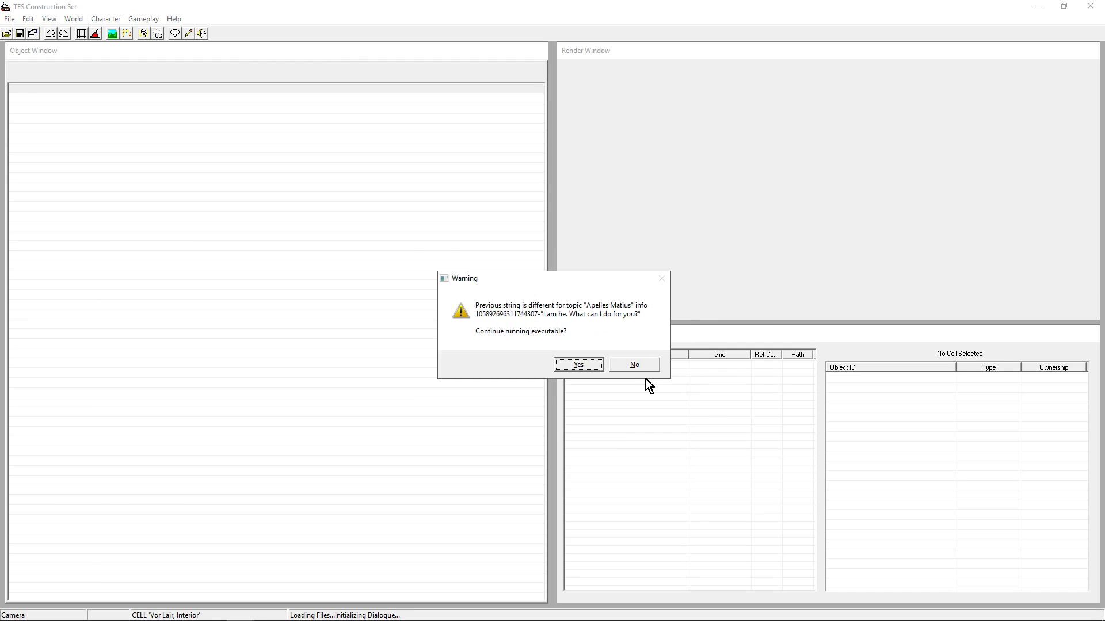
key("Return")
key("Return")
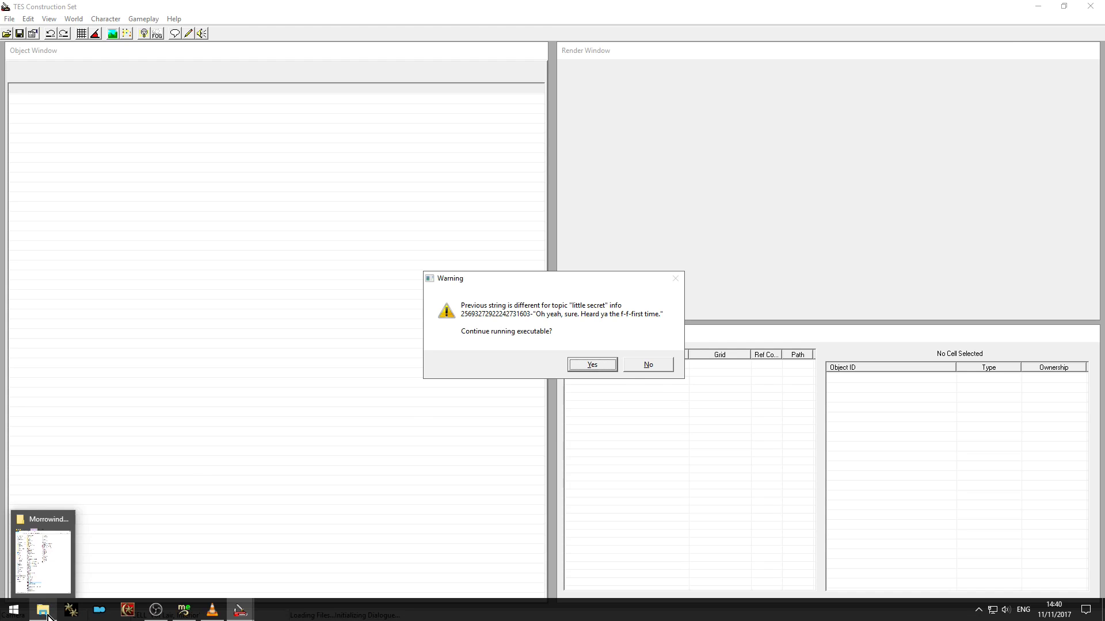
In the MorrowindMOD folder, right-click the Morrowind.ini settings file.
left_click(48, 615)
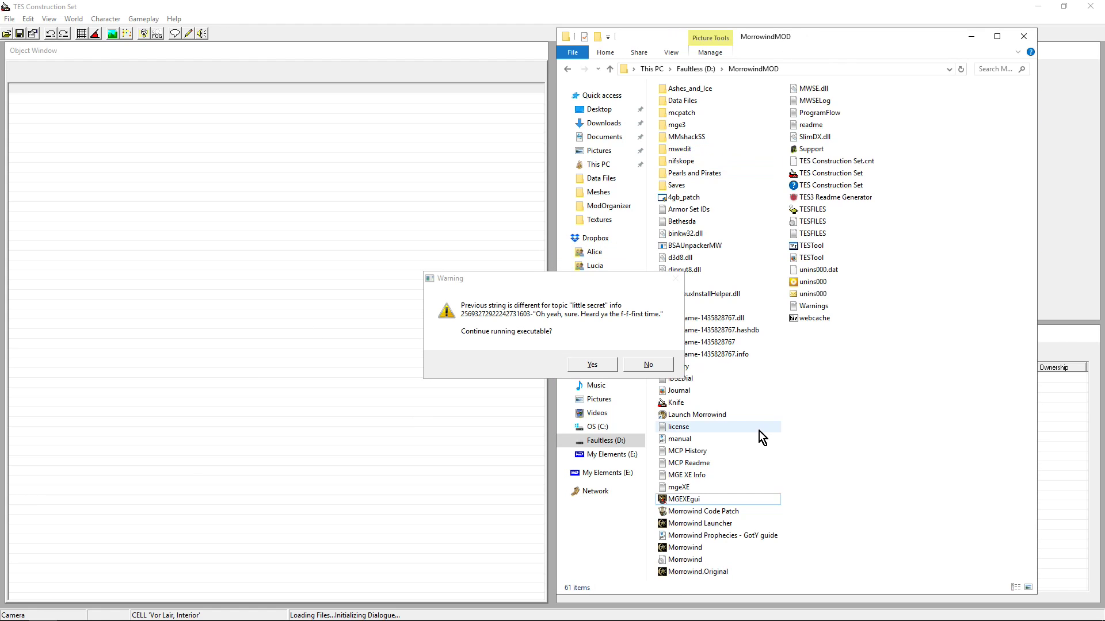
left_click(686, 561)
right_click(686, 562)
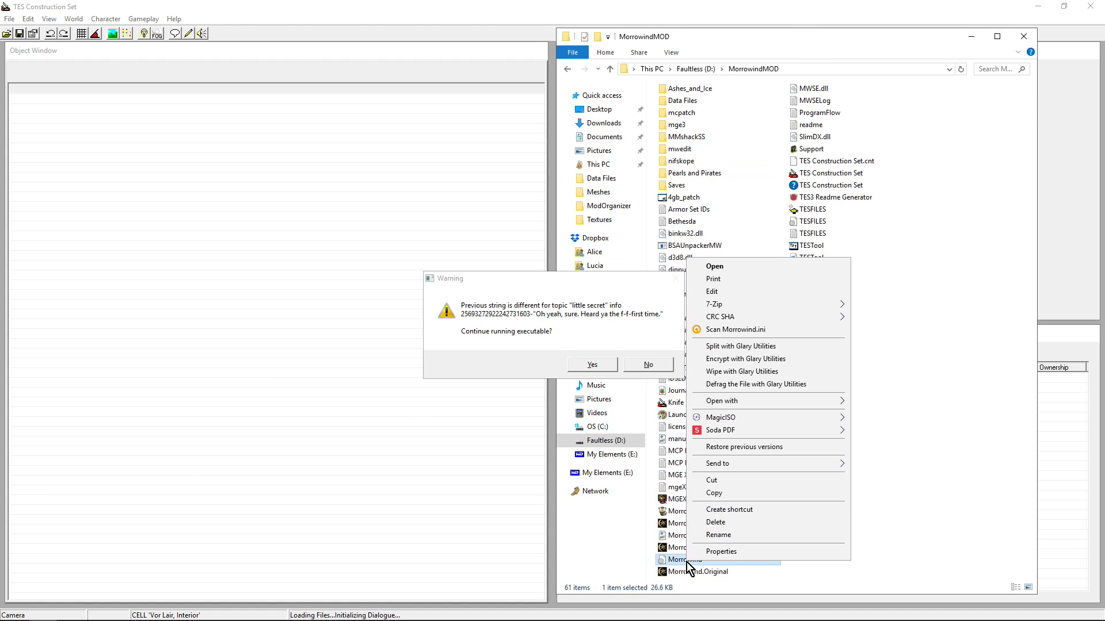
Open Morrowind.ini in Notepad and enlarge the window to show more settings.
left_click(724, 294)
left_click_drag(510, 236, 246, 33)
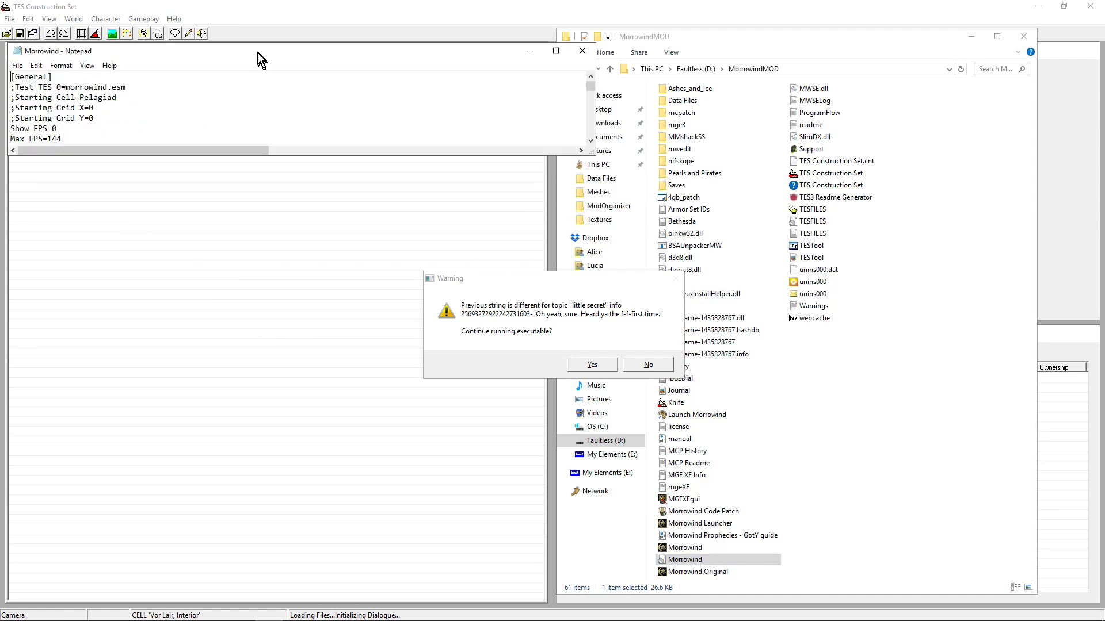
left_click_drag(587, 137, 806, 591)
left_click(300, 303)
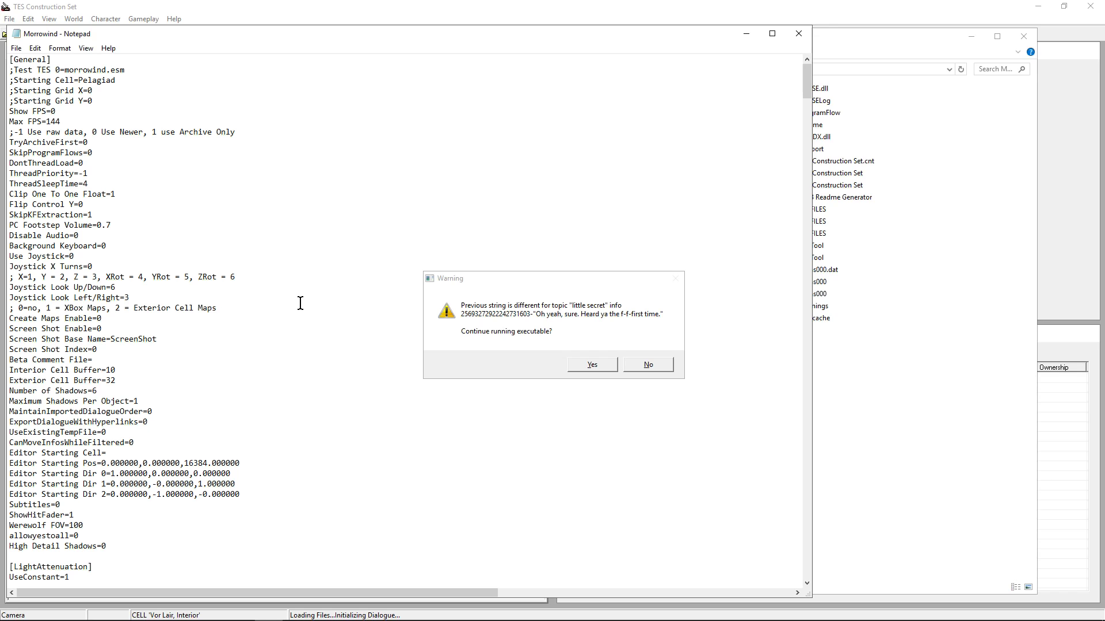
left_click(290, 182)
Search Morrowind.ini for 'yes' to locate the allowyestoall setting.
key("ctrl+f")
left_click_drag(158, 131, 453, 153)
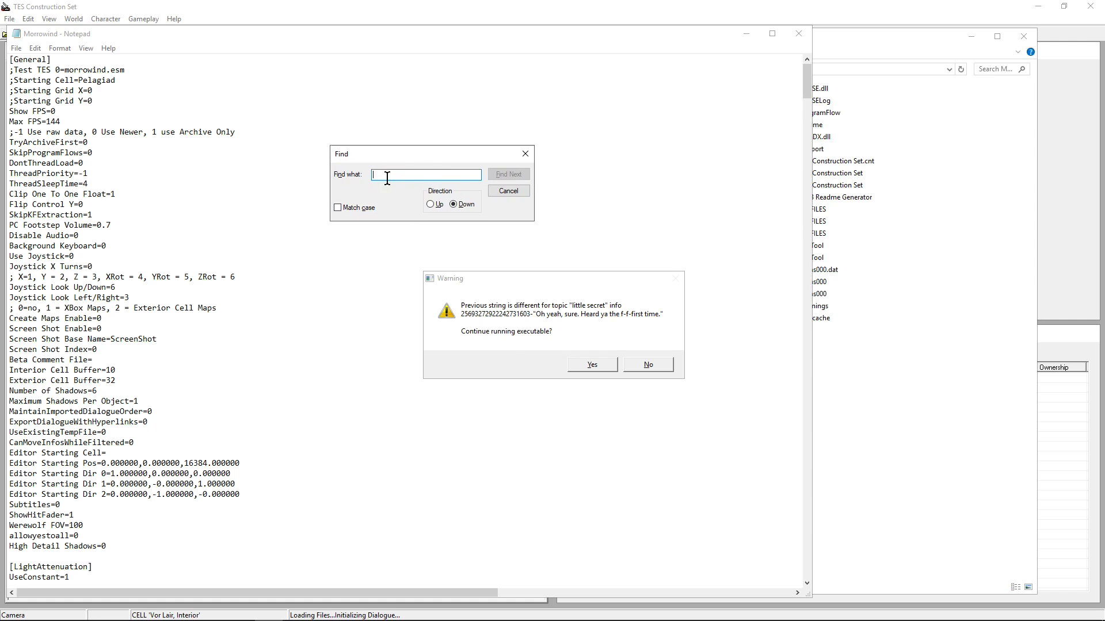
type("tes")
key("BackSpace")
key("BackSpace")
key("BackSpace")
type("yes")
key("Return")
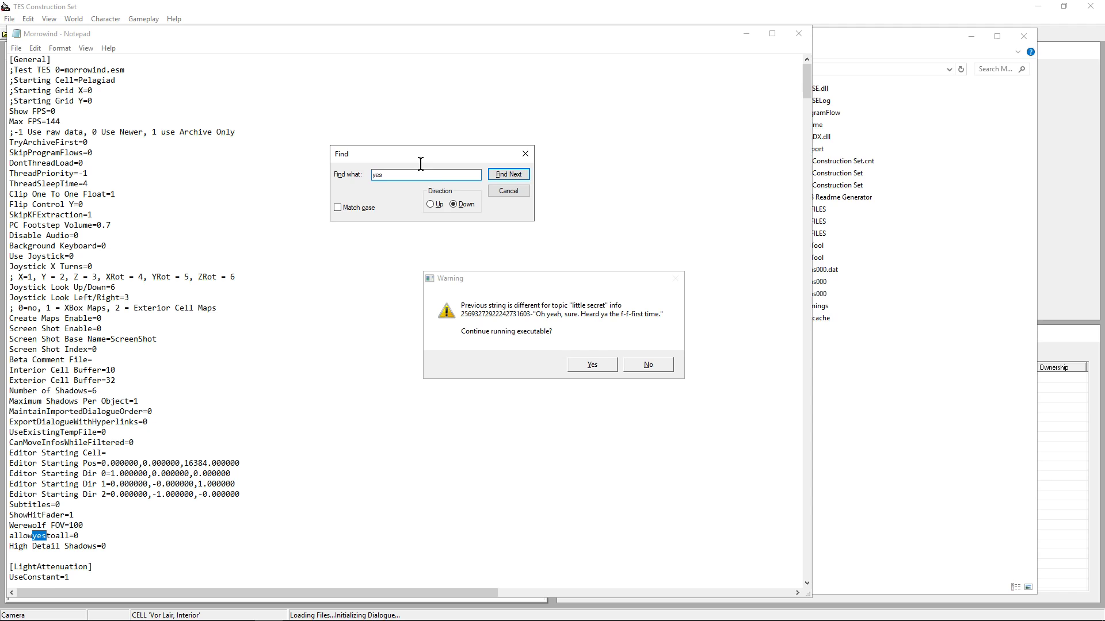
Change allowyestoall from 0 to 1 and close Notepad.
left_click(77, 536)
key("BackSpace")
type("1")
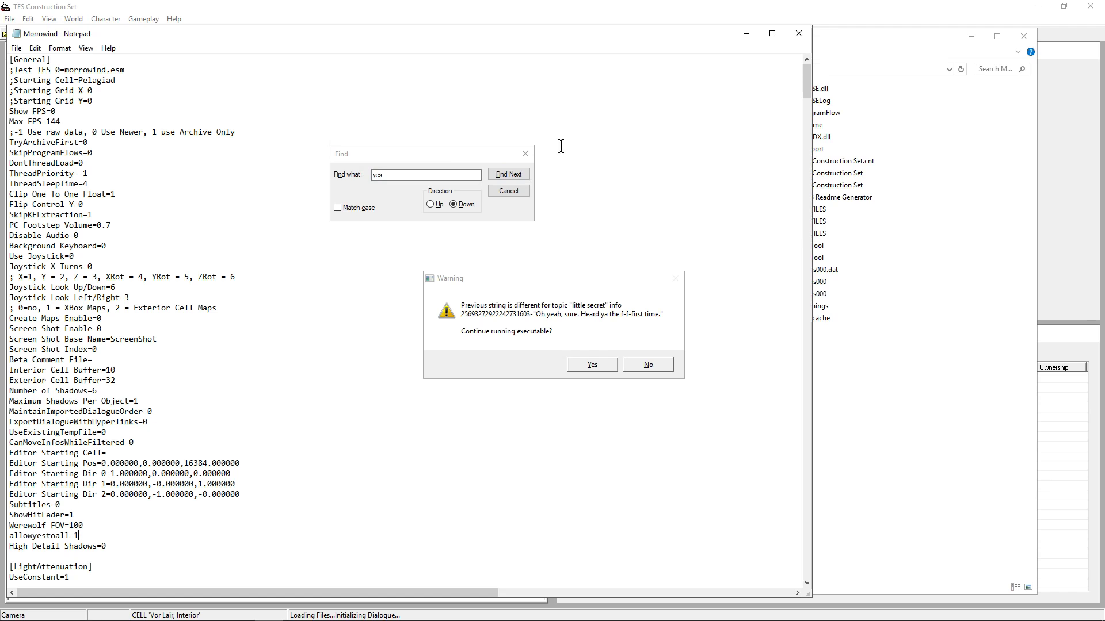
left_click(525, 153)
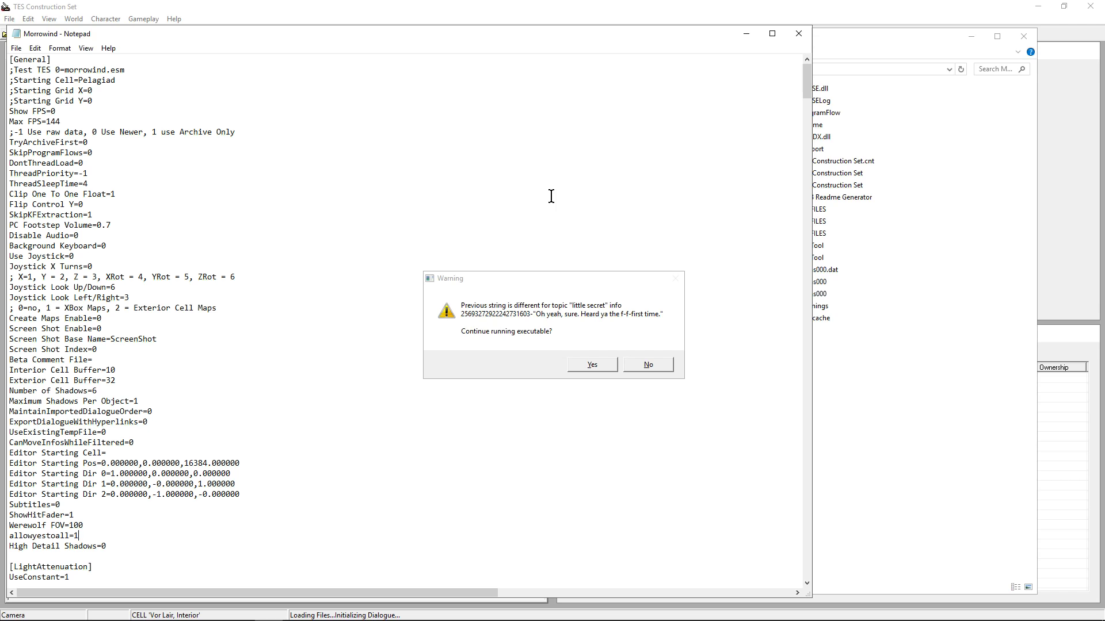
left_click(796, 33)
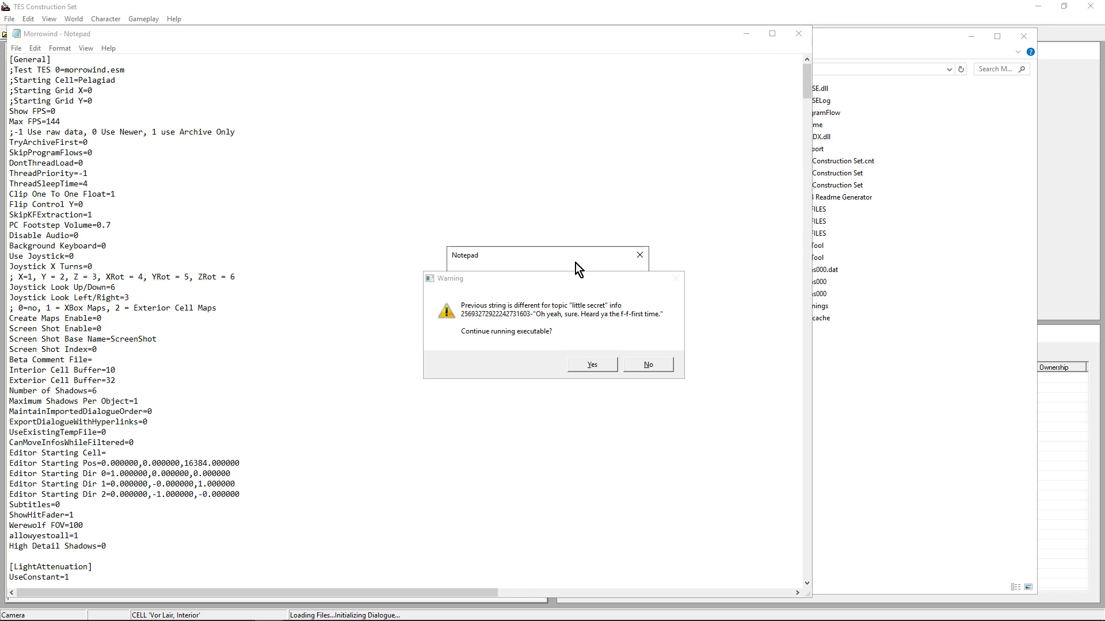
Save Morrowind.ini, then enable 'Allow yes to all load errors' on MGE XE's In-Game tab.
left_click(424, 240)
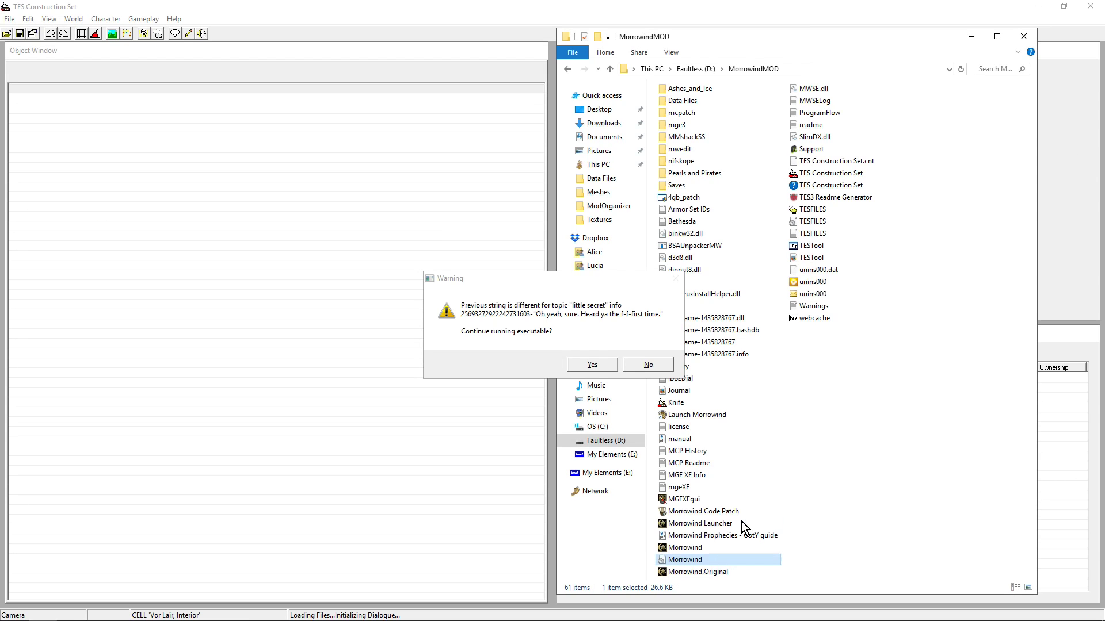
double_click(683, 501)
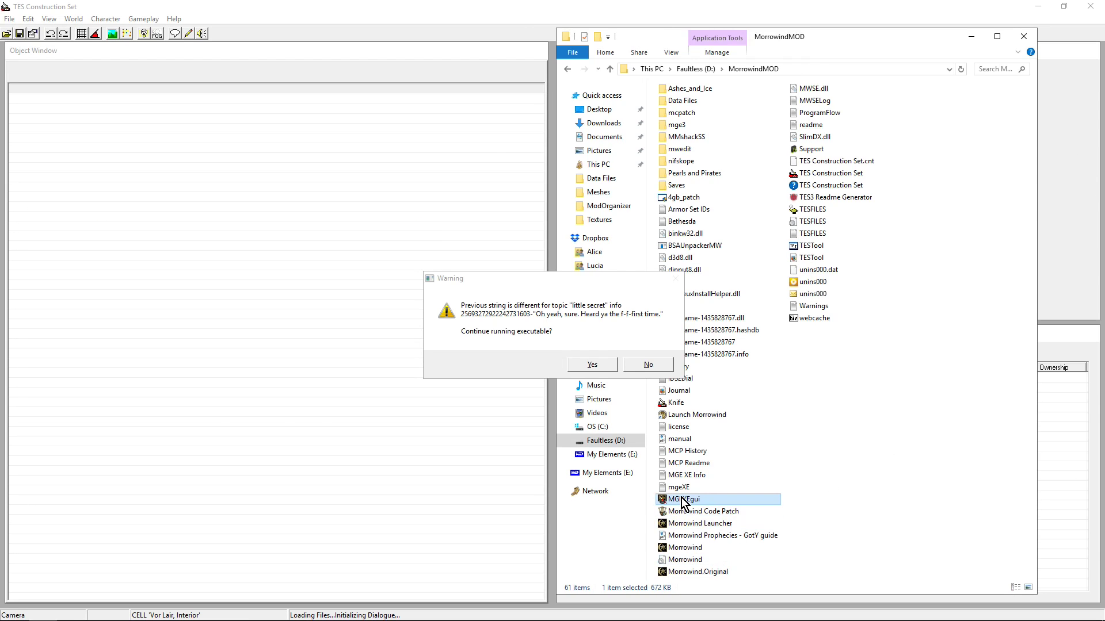
left_click_drag(347, 159, 226, 132)
left_click(99, 149)
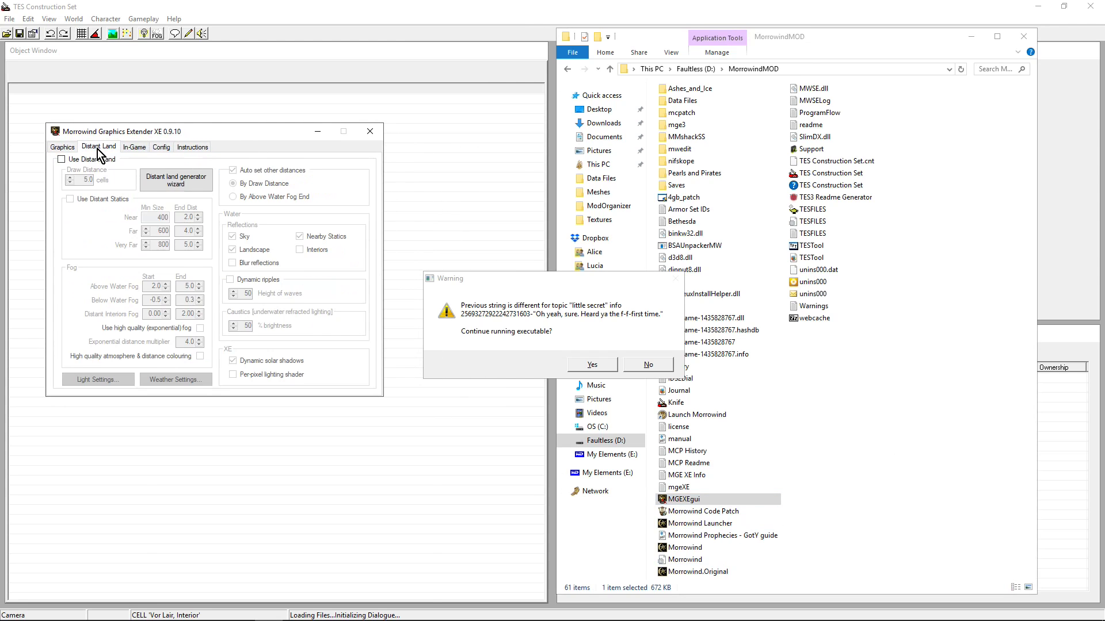
left_click(66, 148)
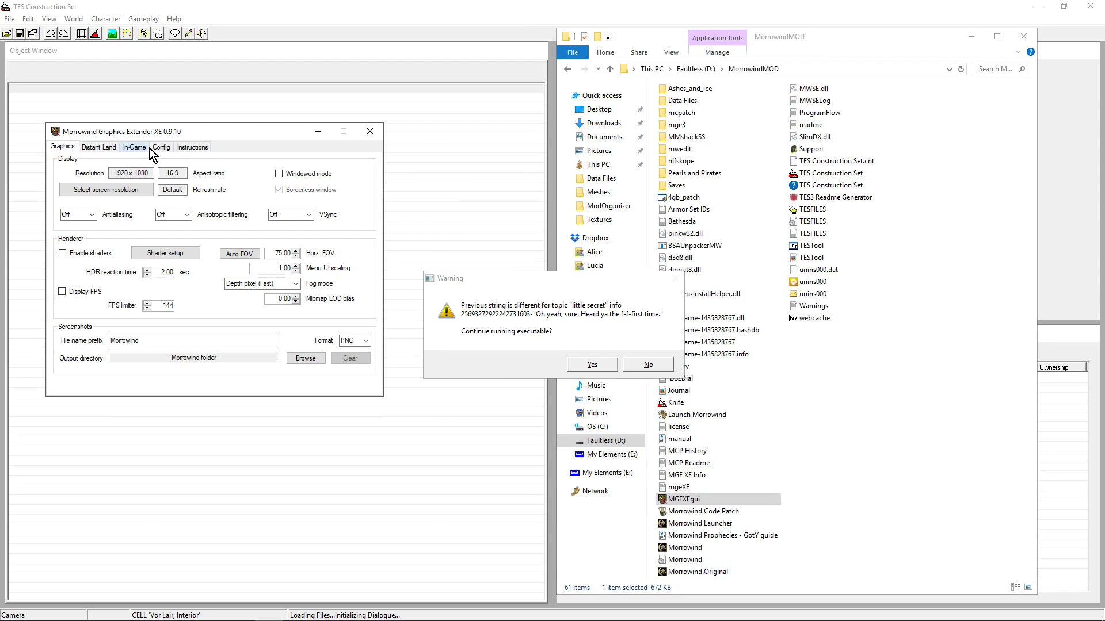
left_click(138, 148)
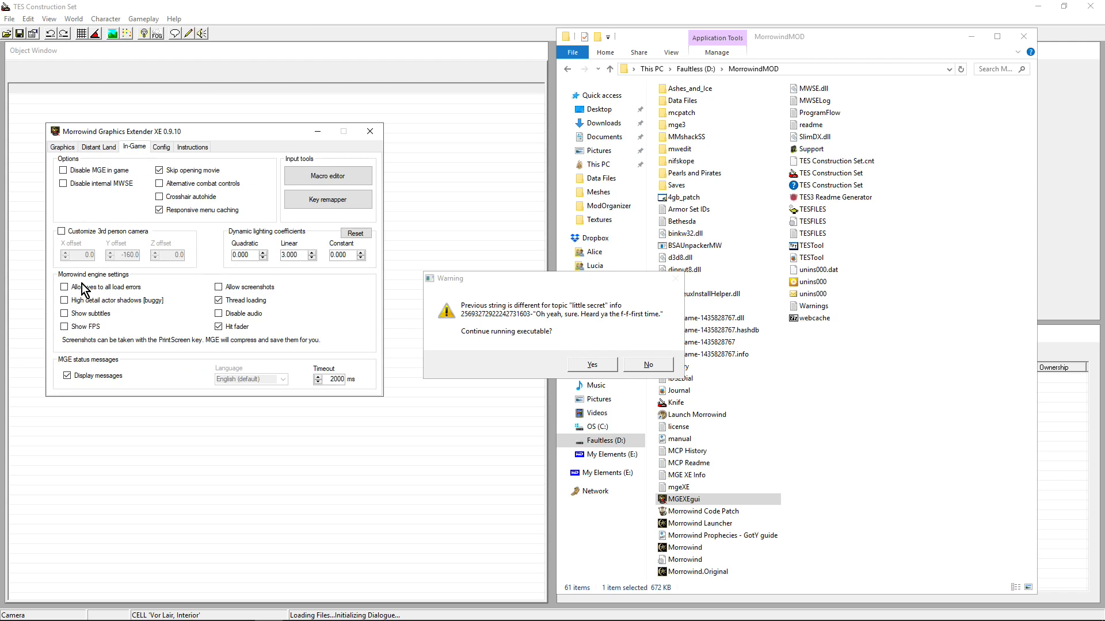
left_click(64, 288)
Close MGE XE and accept all remaining load warnings with yes-to-all.
mouse_move(237, 269)
left_click(372, 133)
left_click(630, 371)
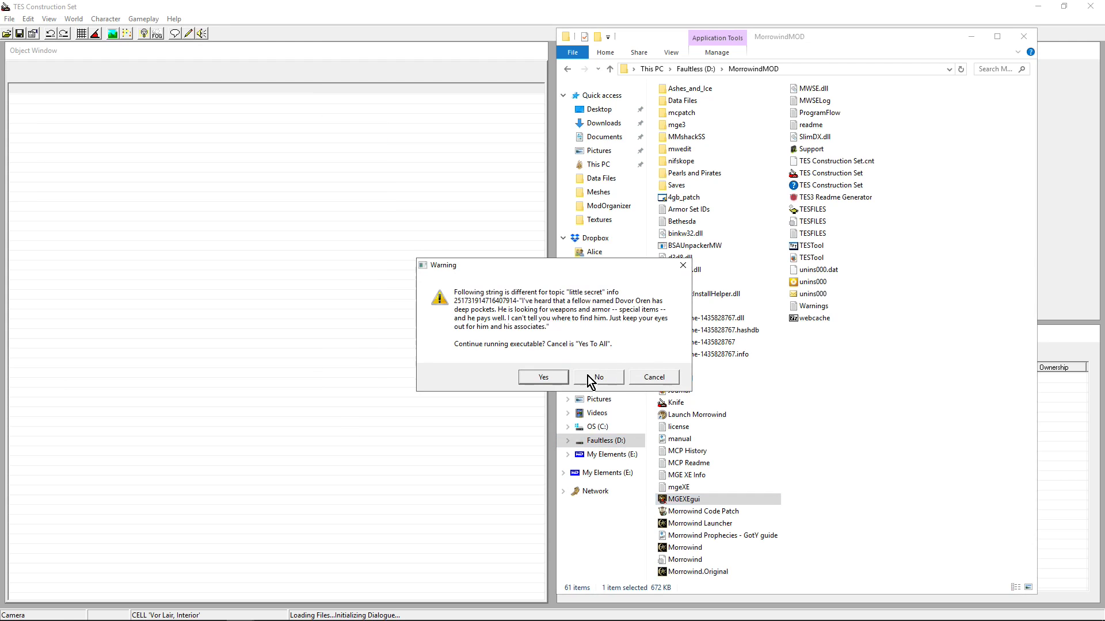
left_click(654, 378)
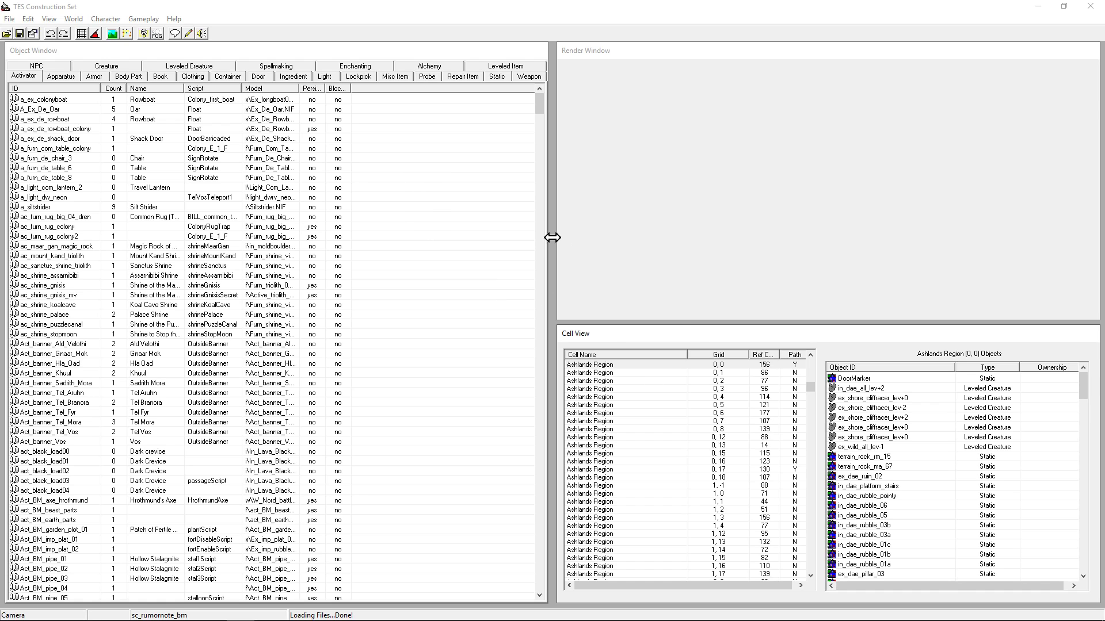
Narrow the Object Window, enlarge the Render Window, and stretch Cell View along the bottom.
left_click_drag(547, 234, 210, 211)
left_click_drag(556, 328, 211, 504)
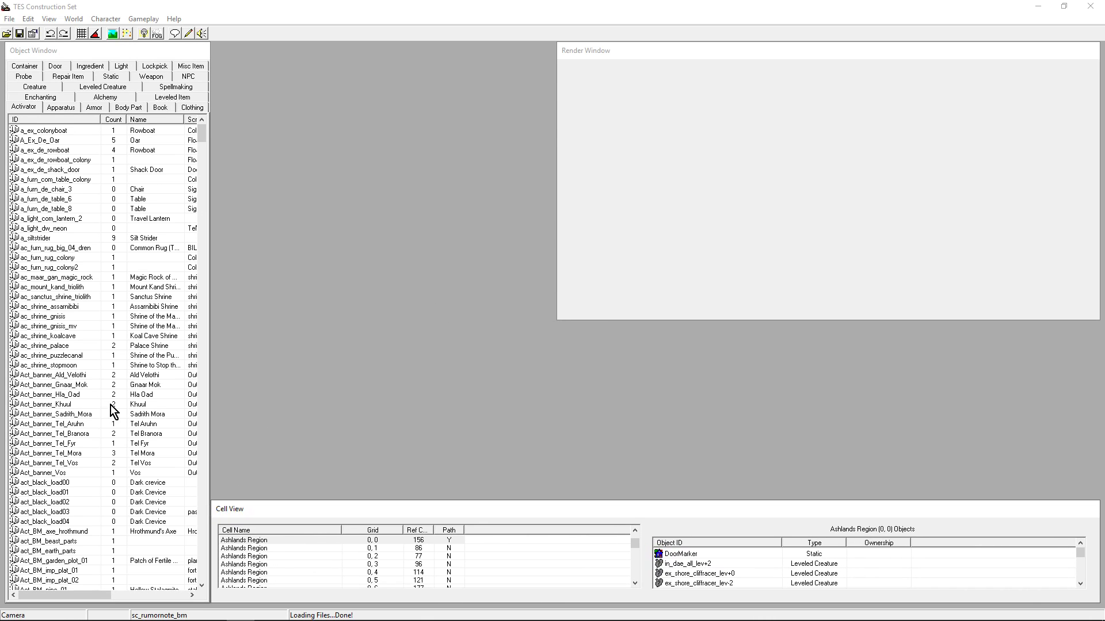
left_click(122, 287)
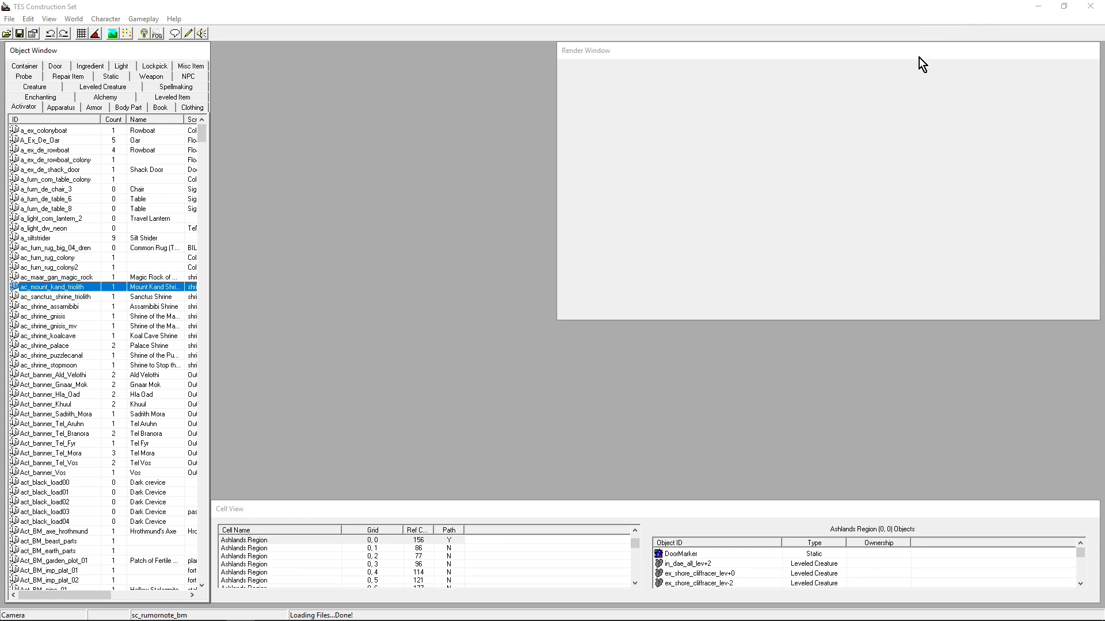
left_click_drag(917, 54, 919, 35)
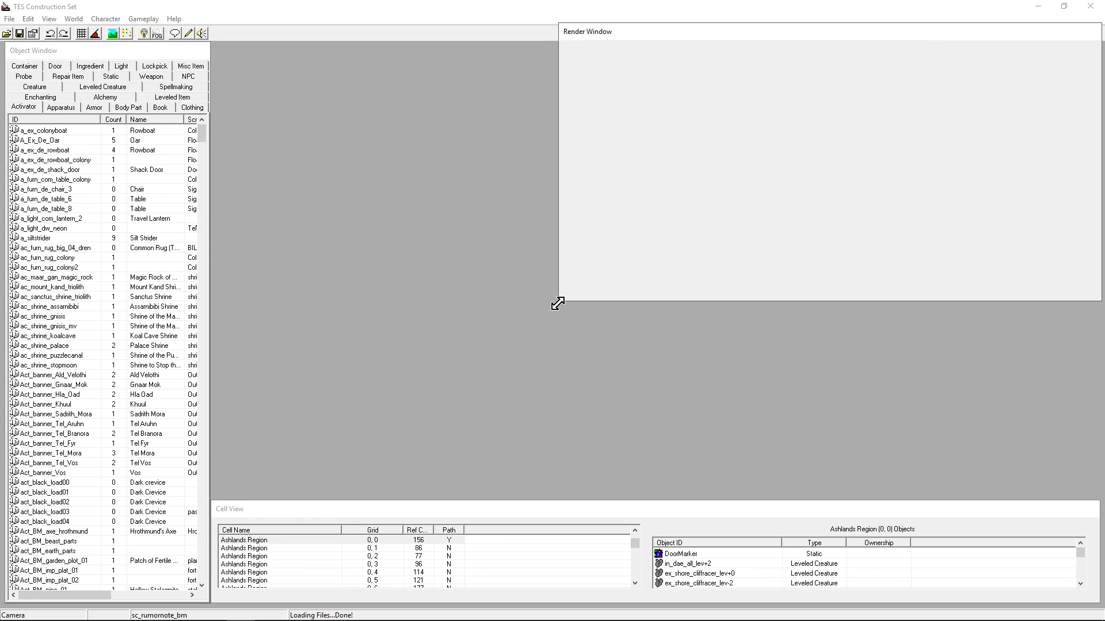
left_click_drag(557, 304, 227, 500)
left_click(282, 571)
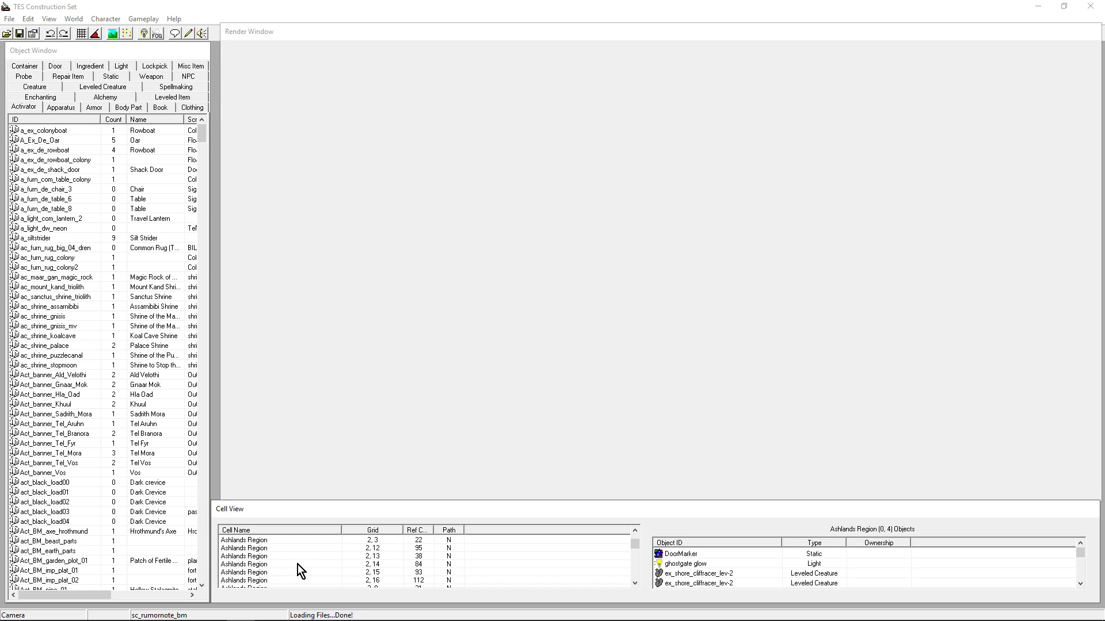
scroll(298, 564, "down", 5)
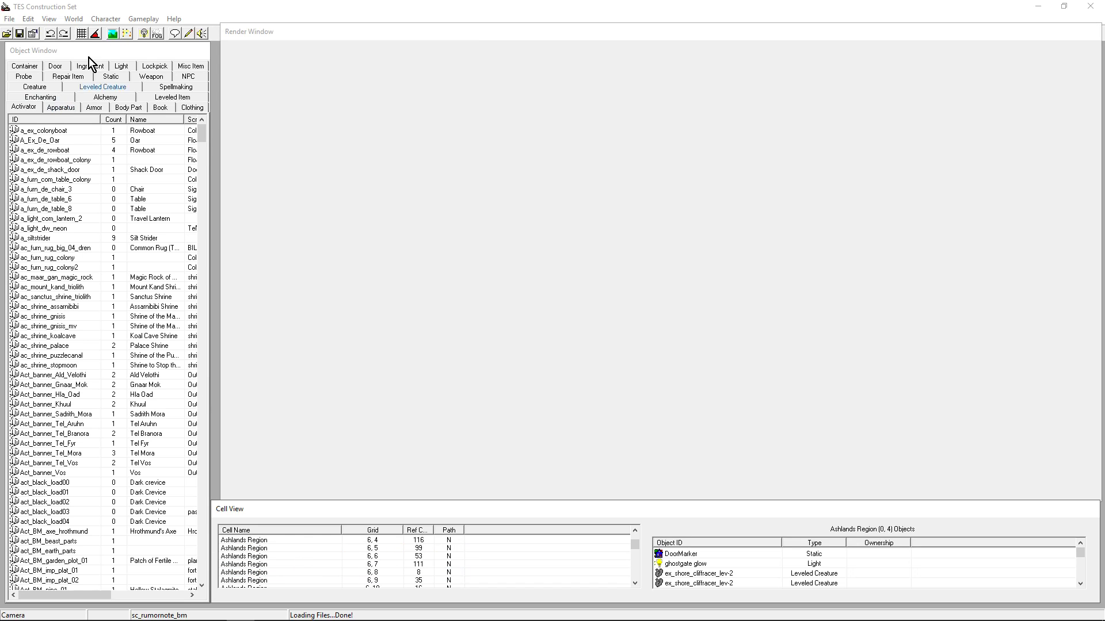
left_click(77, 20)
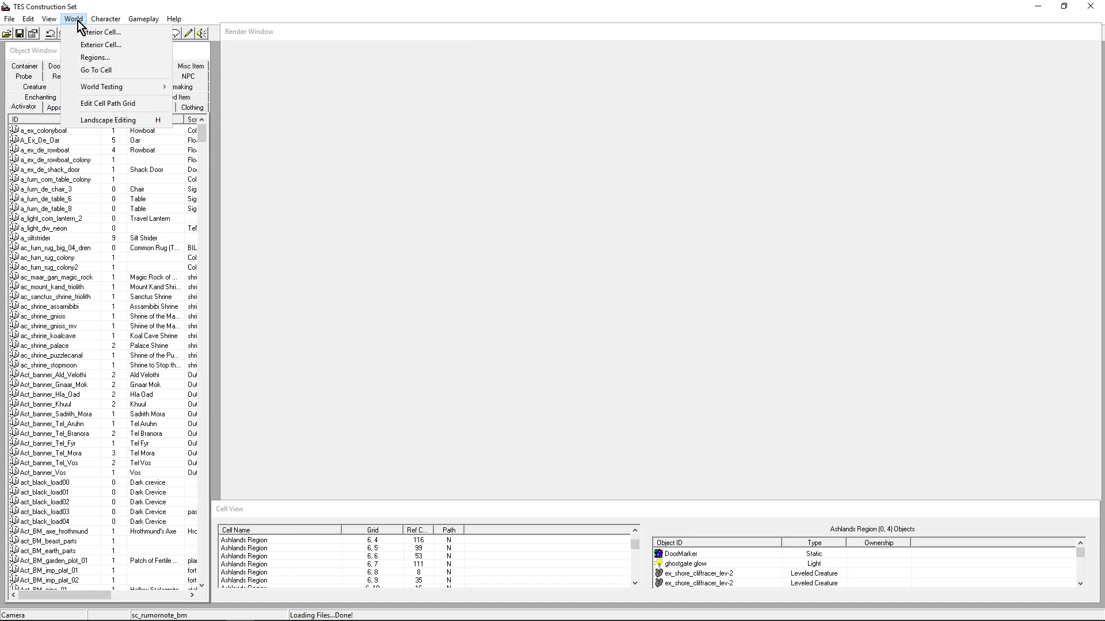
Create the interior cell '00TestCell' and select it in Cell View.
left_click(75, 35)
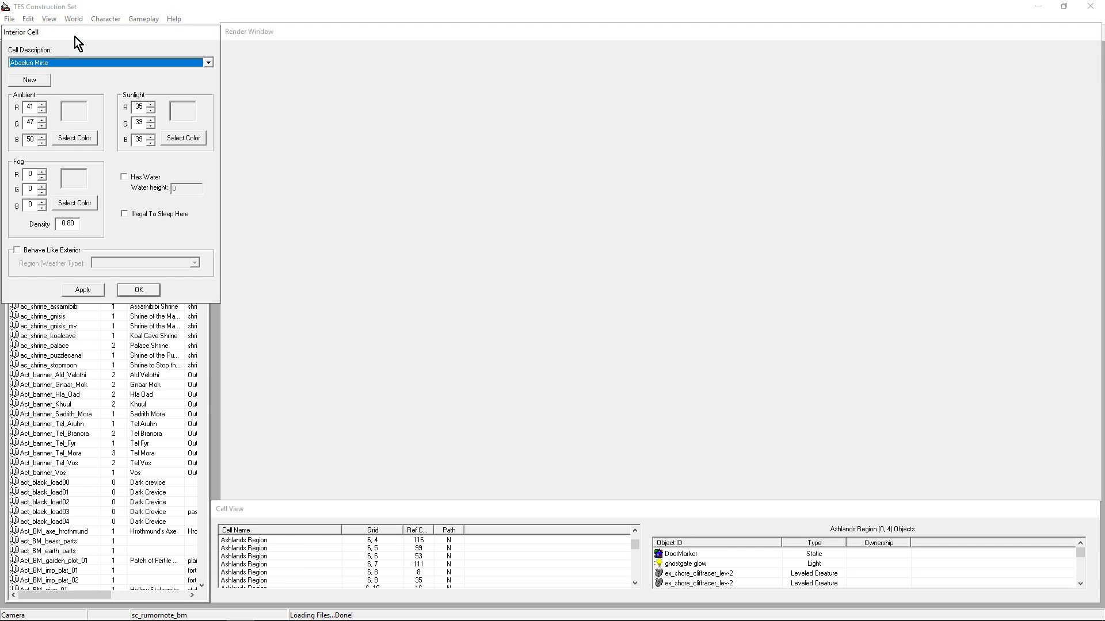
left_click(21, 86)
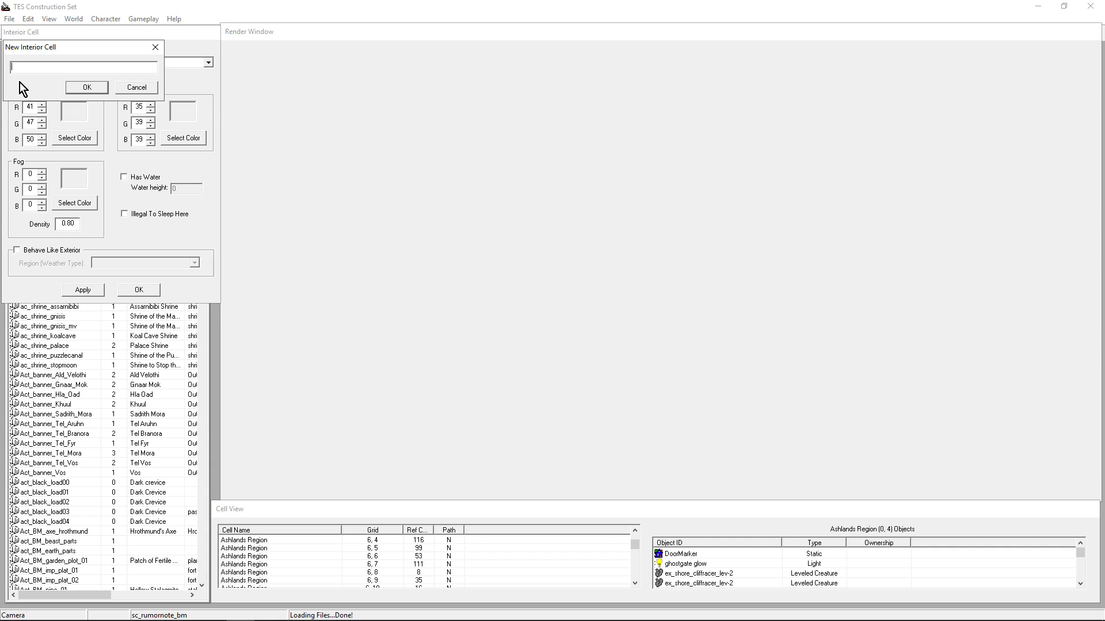
type("00TestCell")
key("Return")
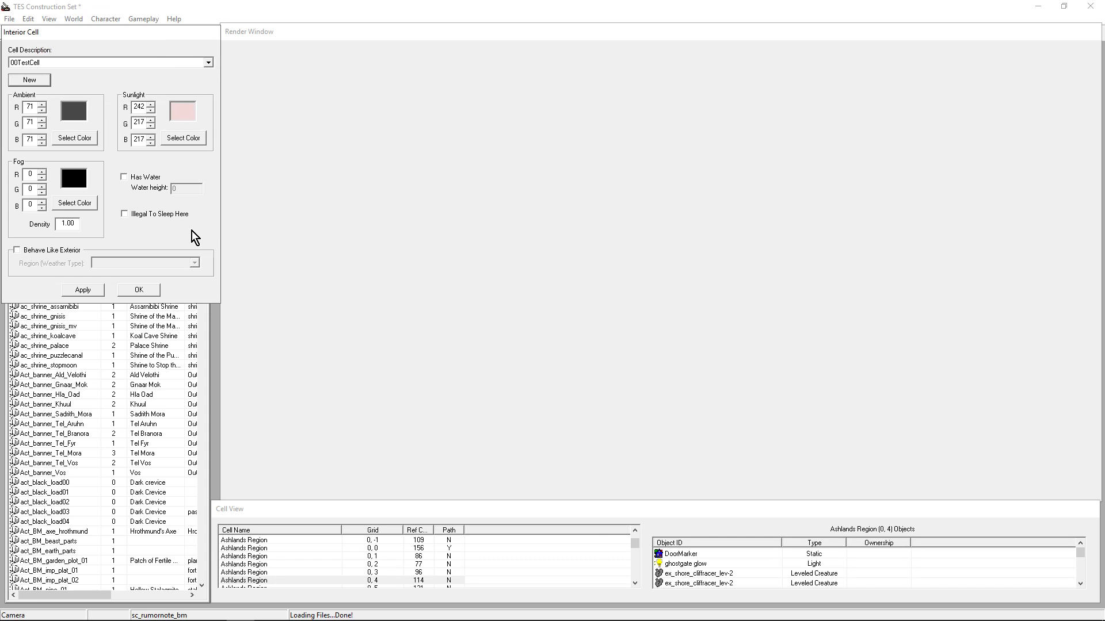
left_click_drag(638, 542, 638, 538)
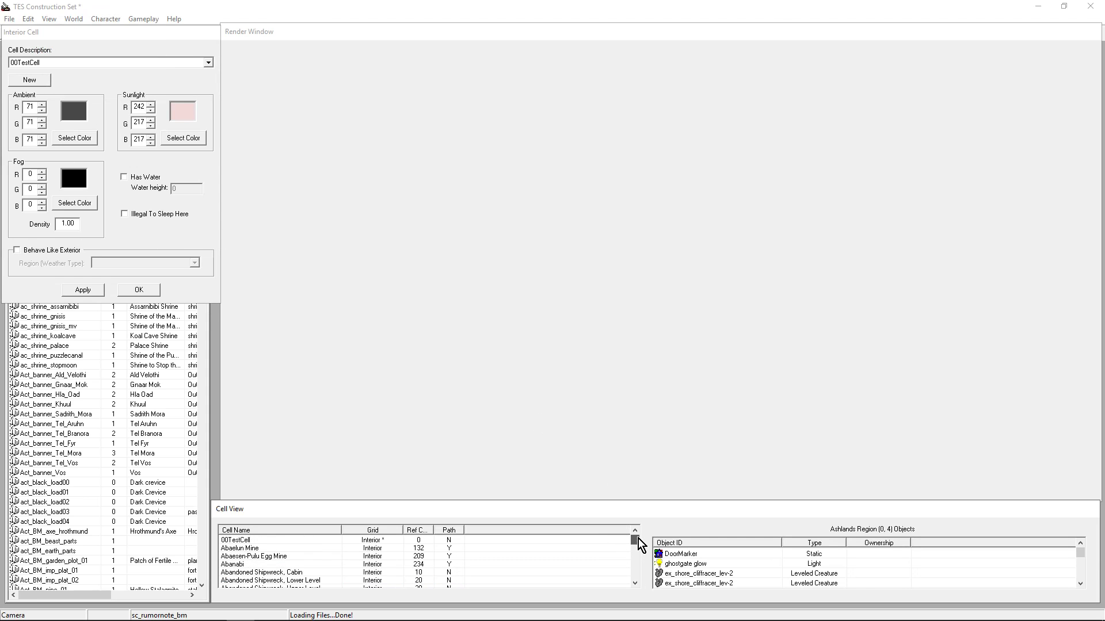
left_click(415, 538)
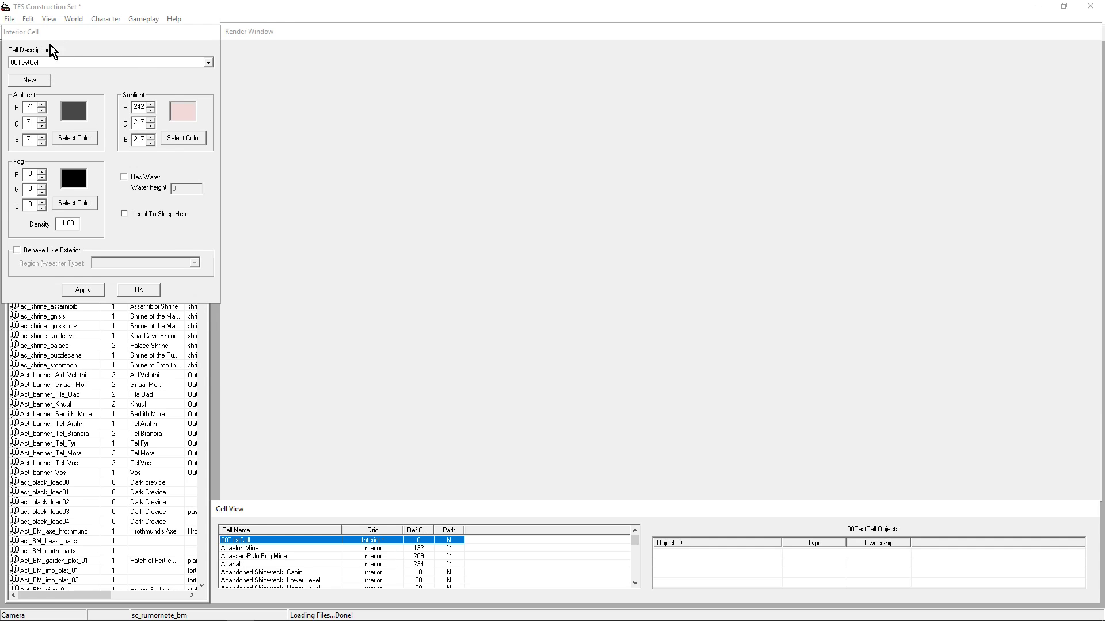
left_click_drag(54, 35, 127, 27)
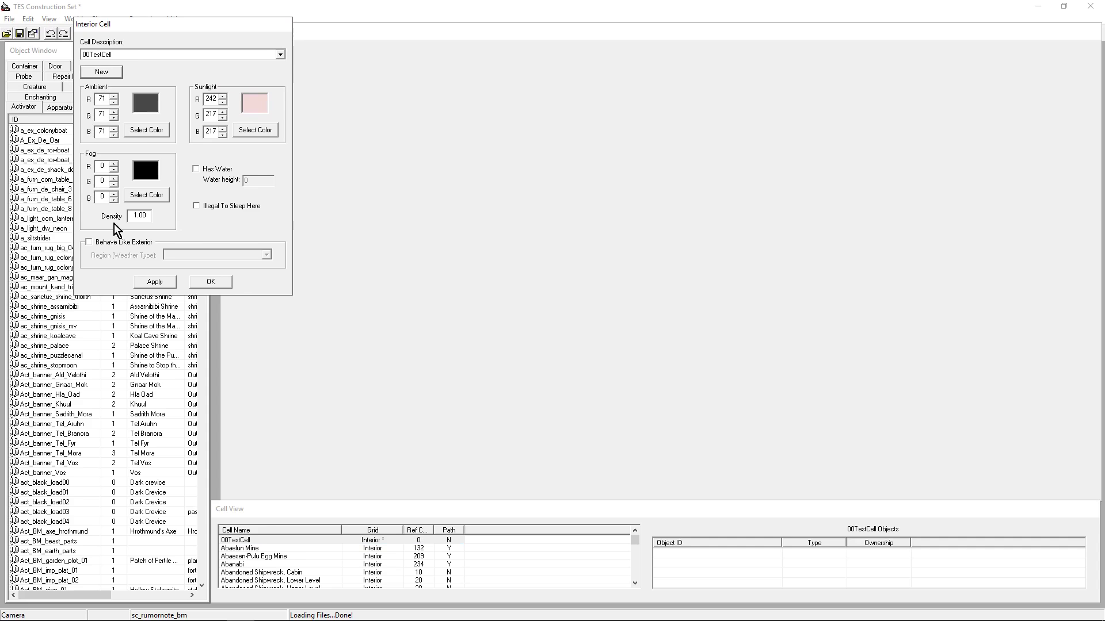
left_click(144, 132)
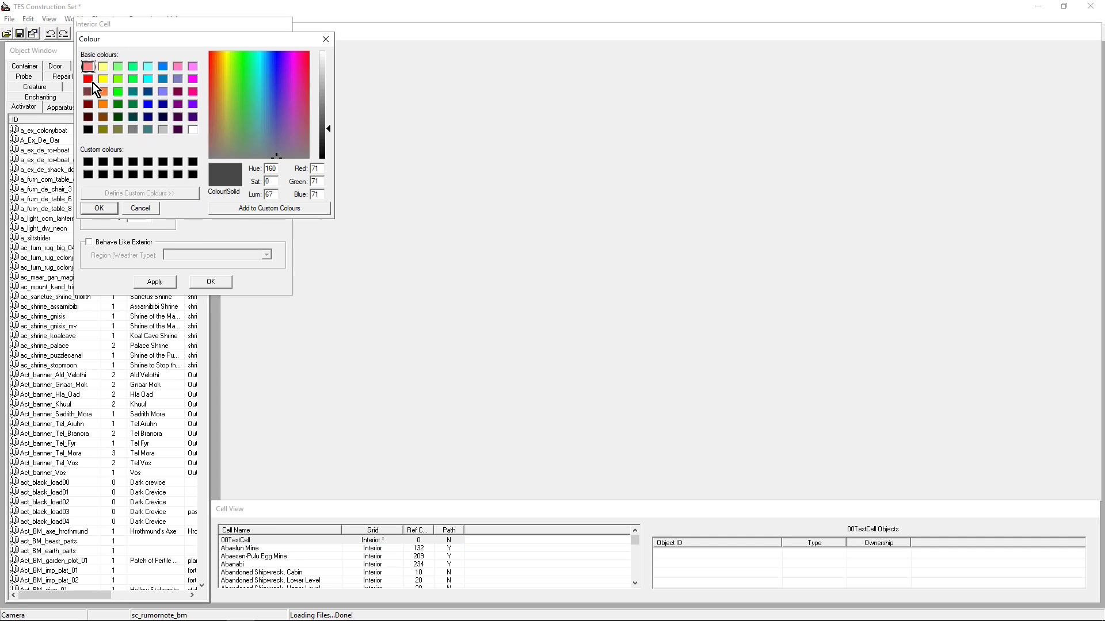
left_click(88, 79)
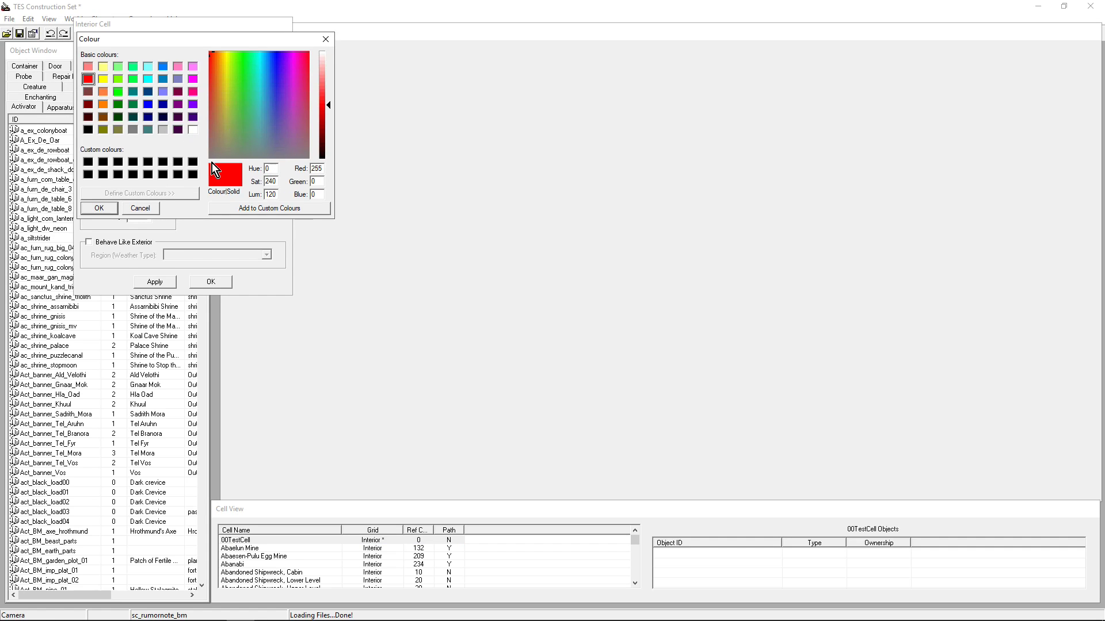
left_click(88, 174)
left_click(321, 37)
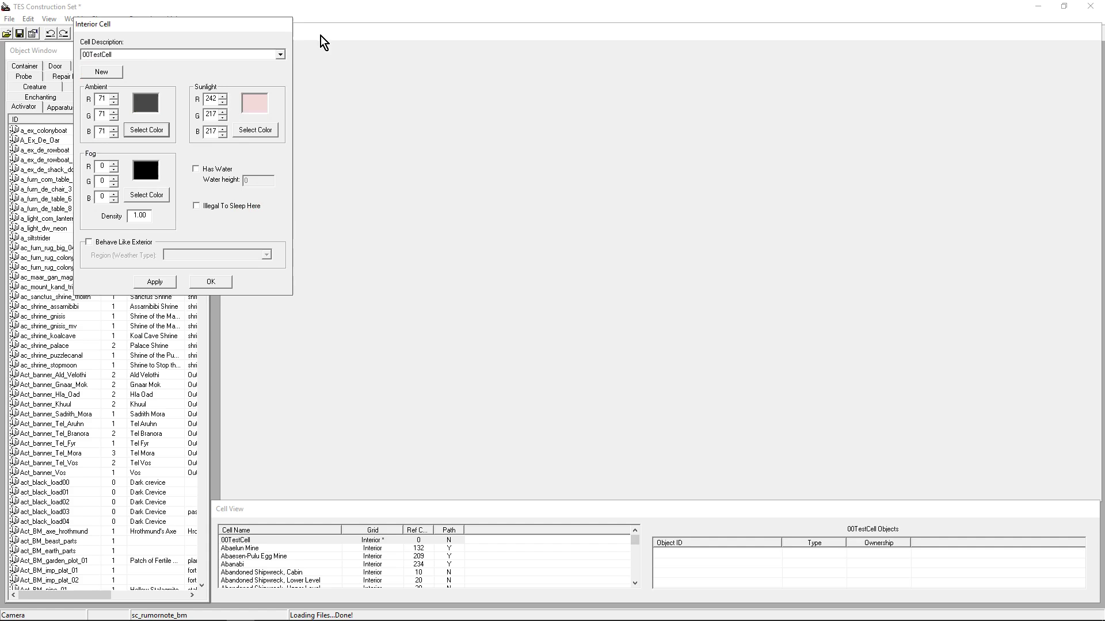
left_click(247, 127)
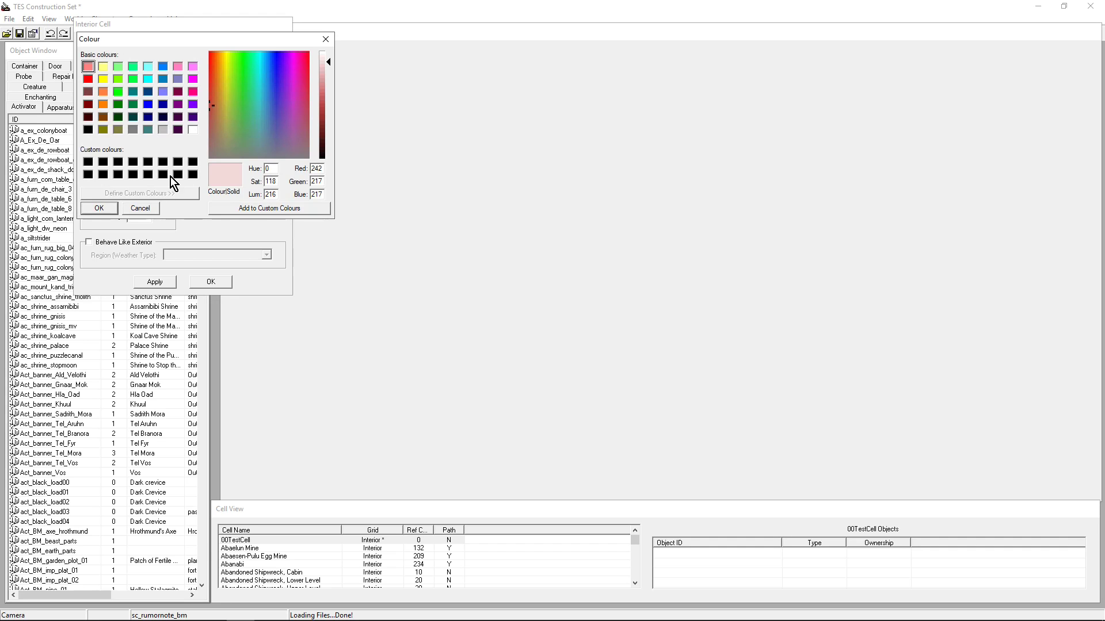
left_click(102, 118)
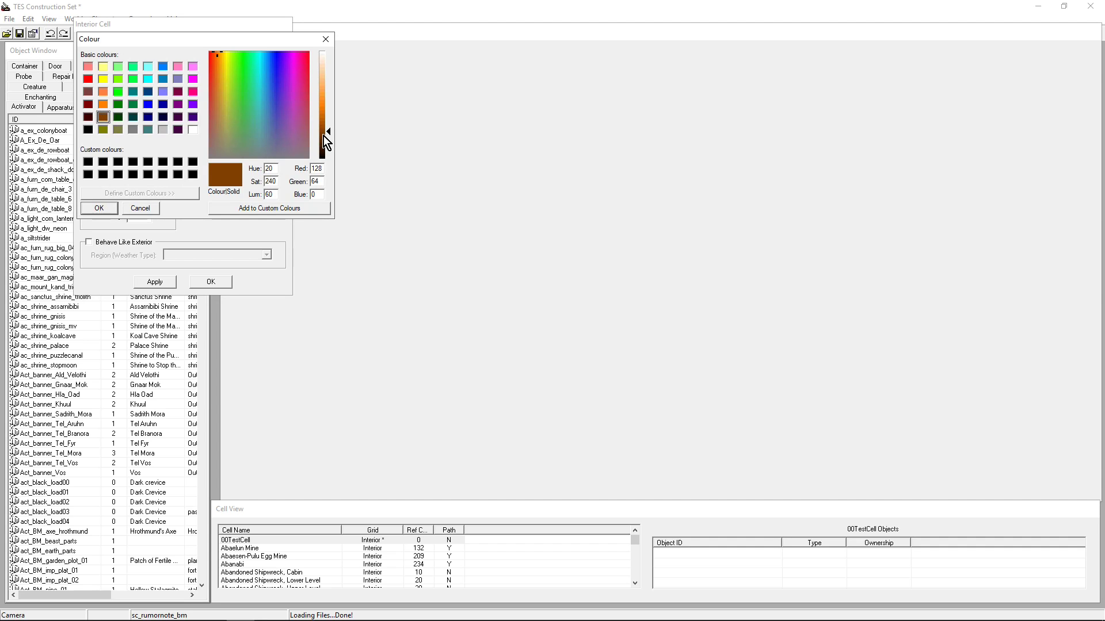
left_click_drag(323, 136, 325, 149)
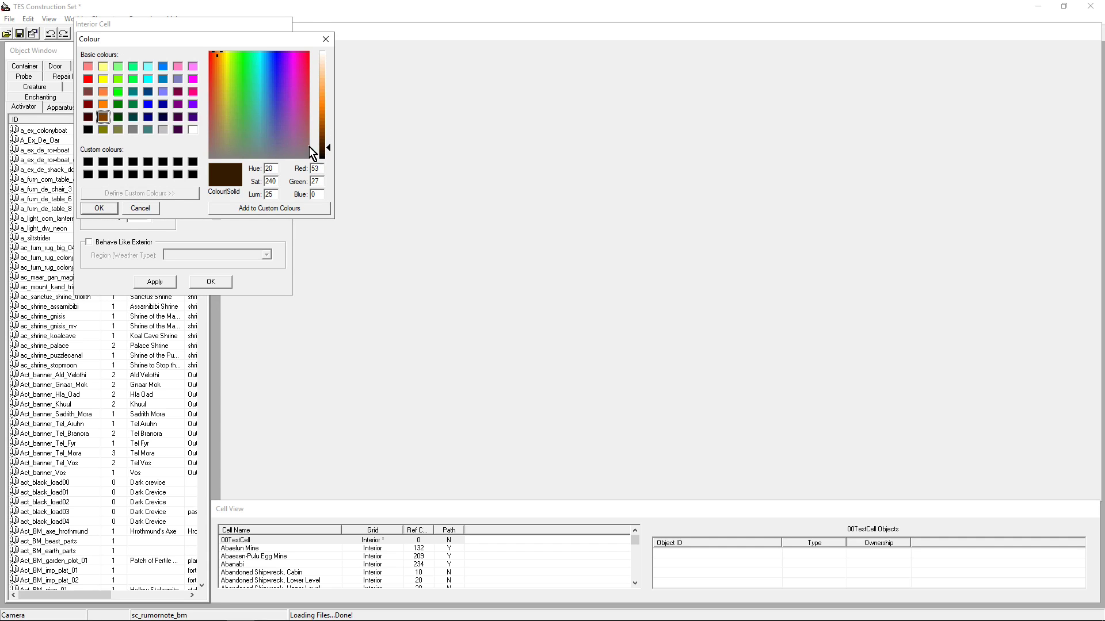
left_click(149, 207)
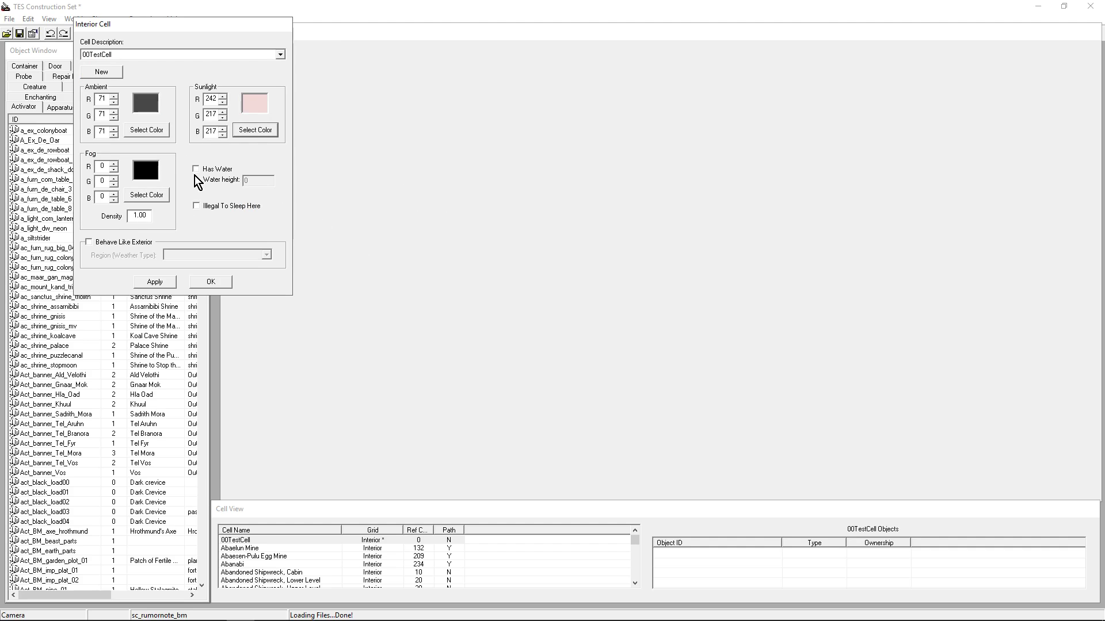
Leave Behave Like Exterior unchecked and the Region unset, then apply 00TestCell's settings.
left_click(89, 243)
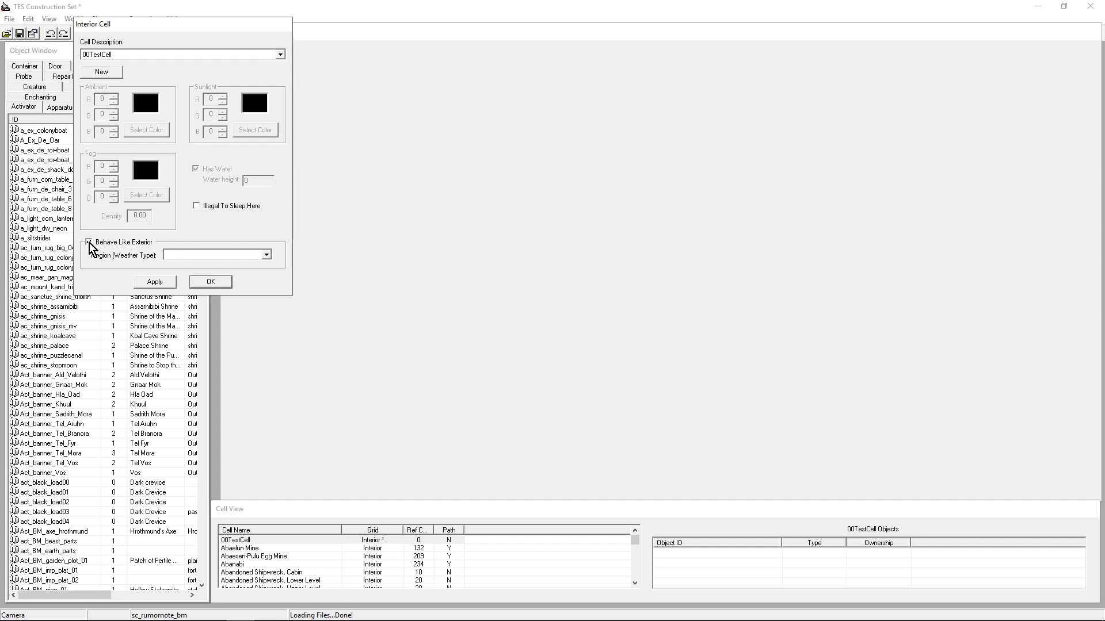
left_click(172, 255)
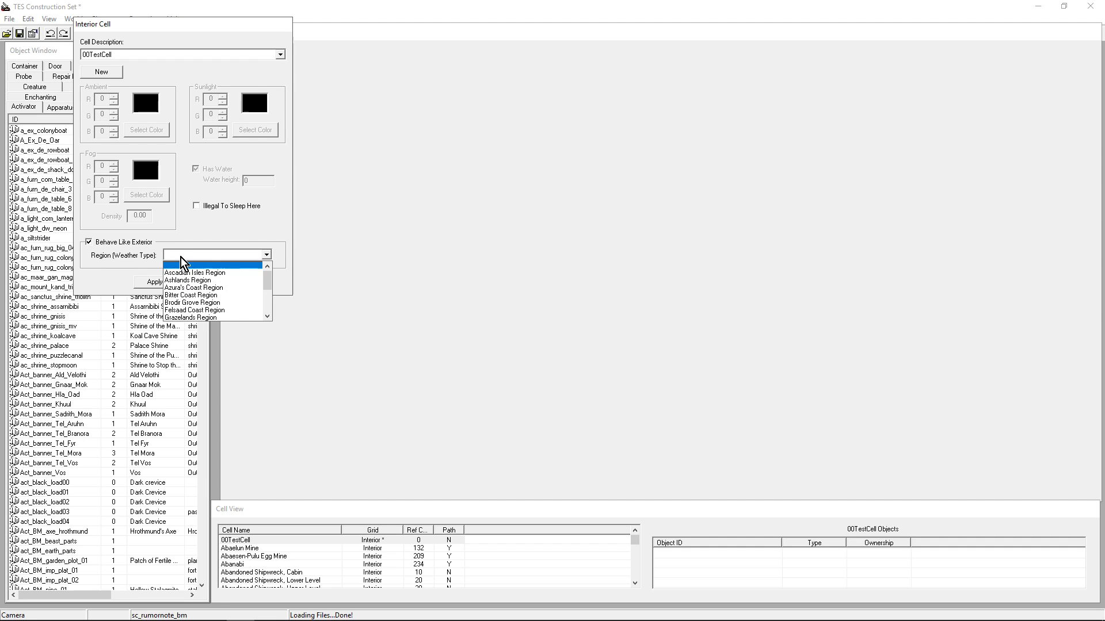
left_click(181, 257)
left_click(89, 243)
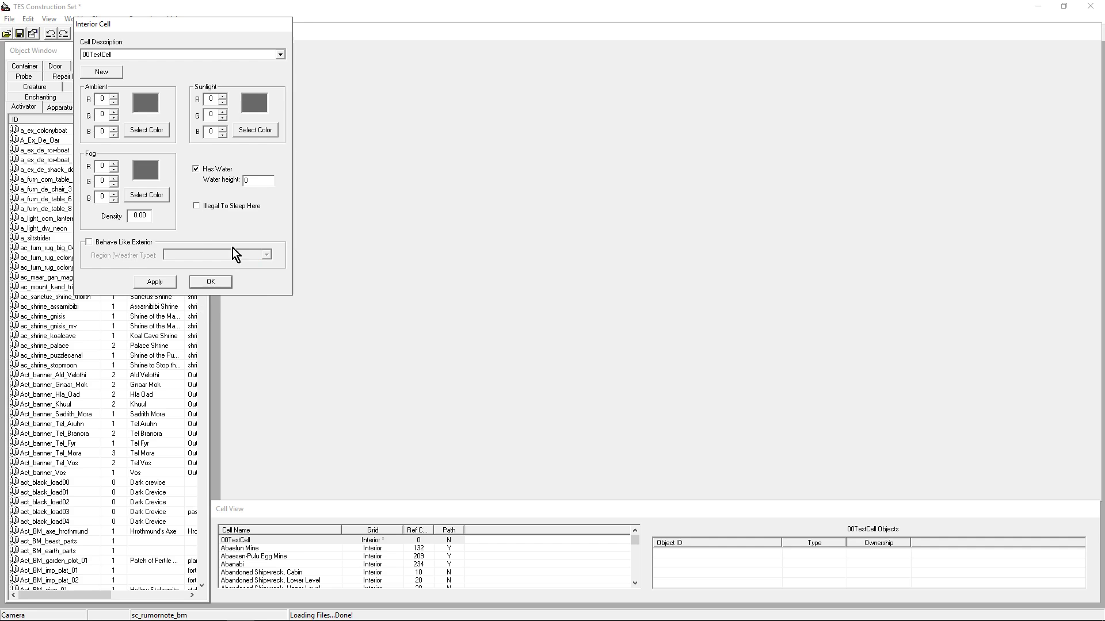
left_click(153, 284)
Close the cell settings and load 00TestCell from the cell list into the Render Window.
left_click(206, 285)
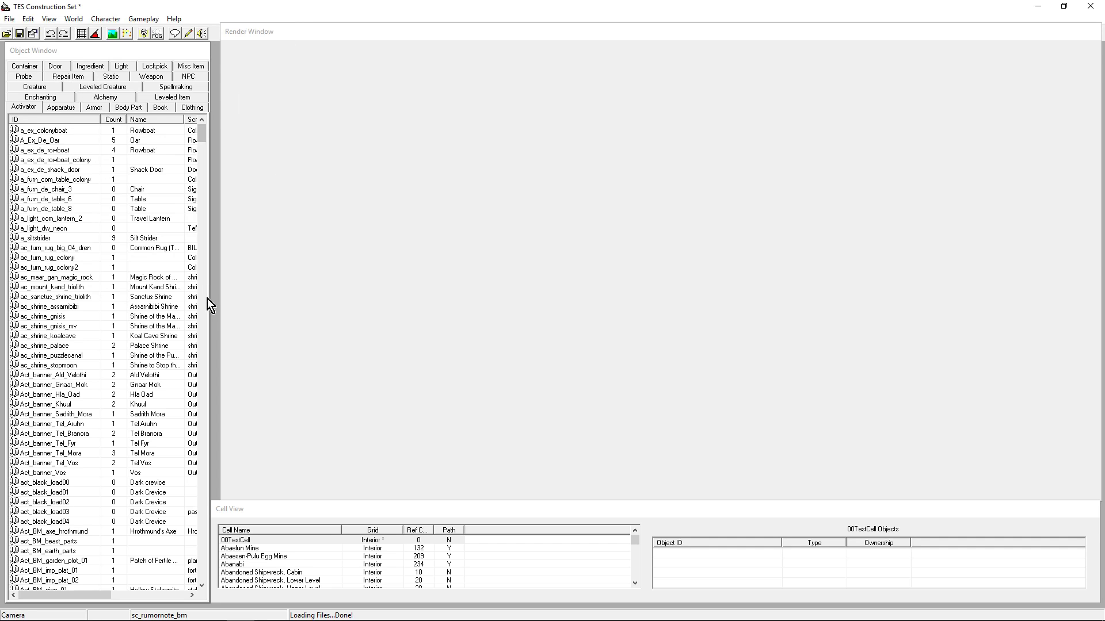
left_click(253, 516)
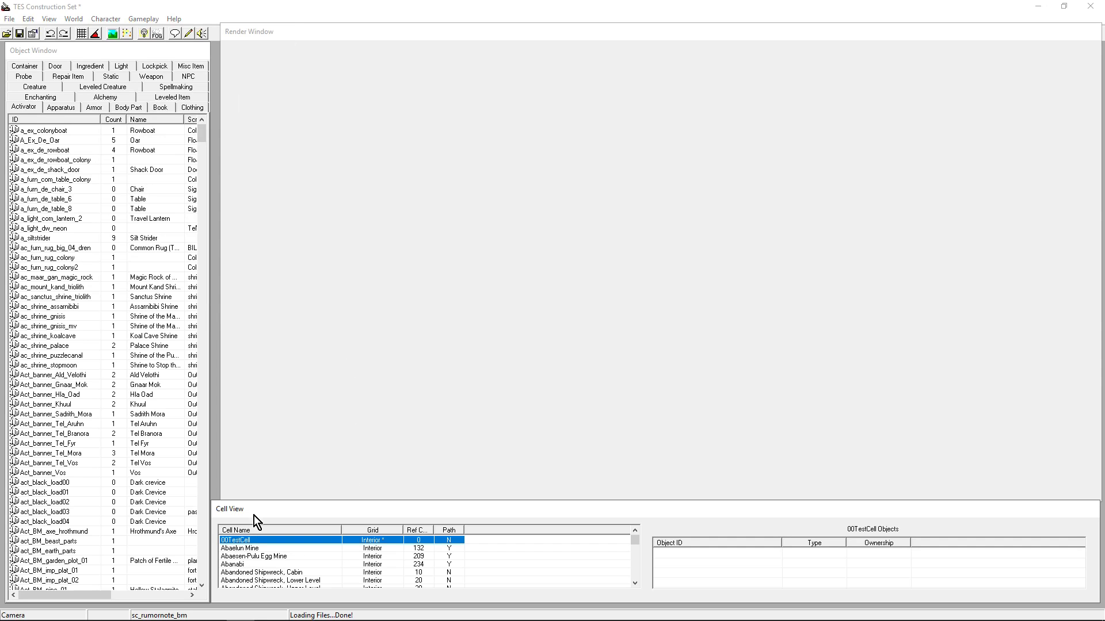
double_click(247, 542)
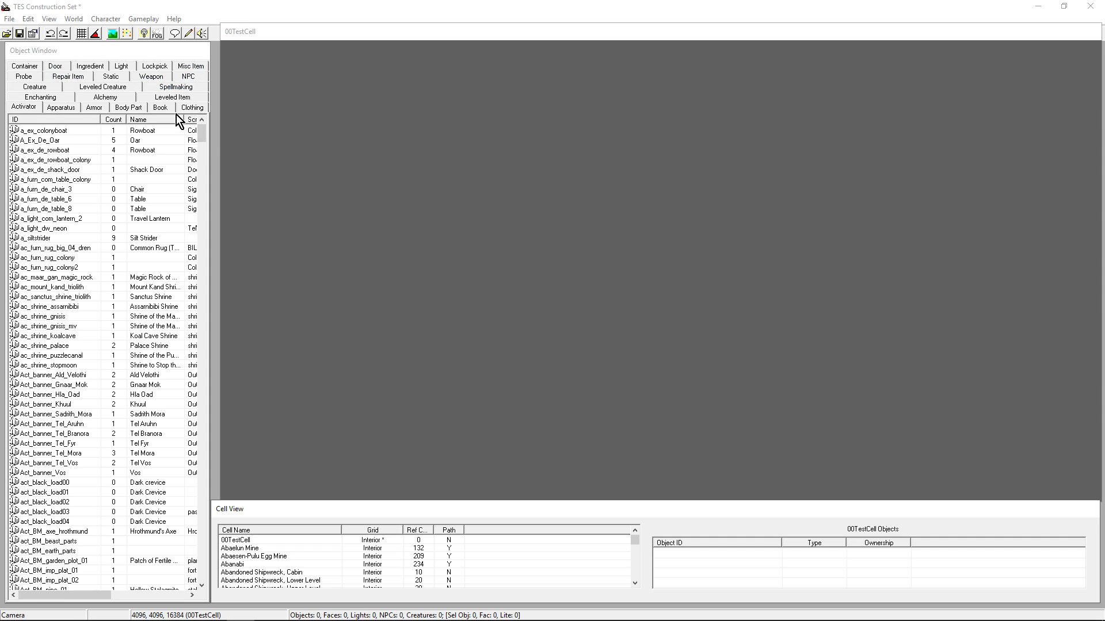
Place the bk_BM_Aevar book from the Books list into 00TestCell, angle the view, and turn on textures.
left_click(160, 107)
scroll(101, 287, "down", 6)
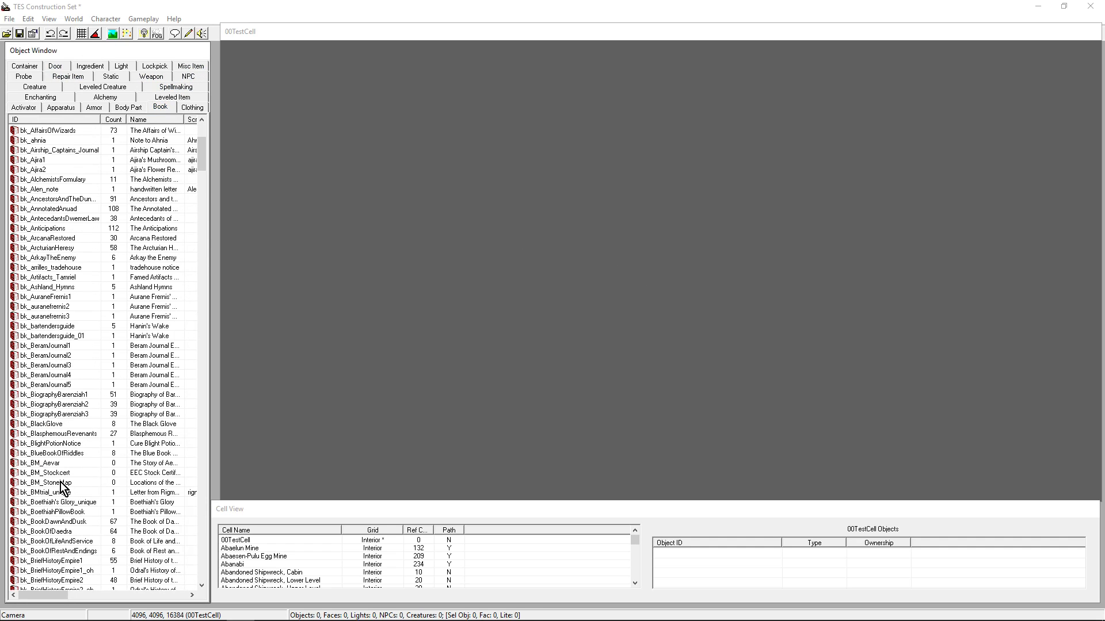
left_click_drag(49, 463, 458, 295)
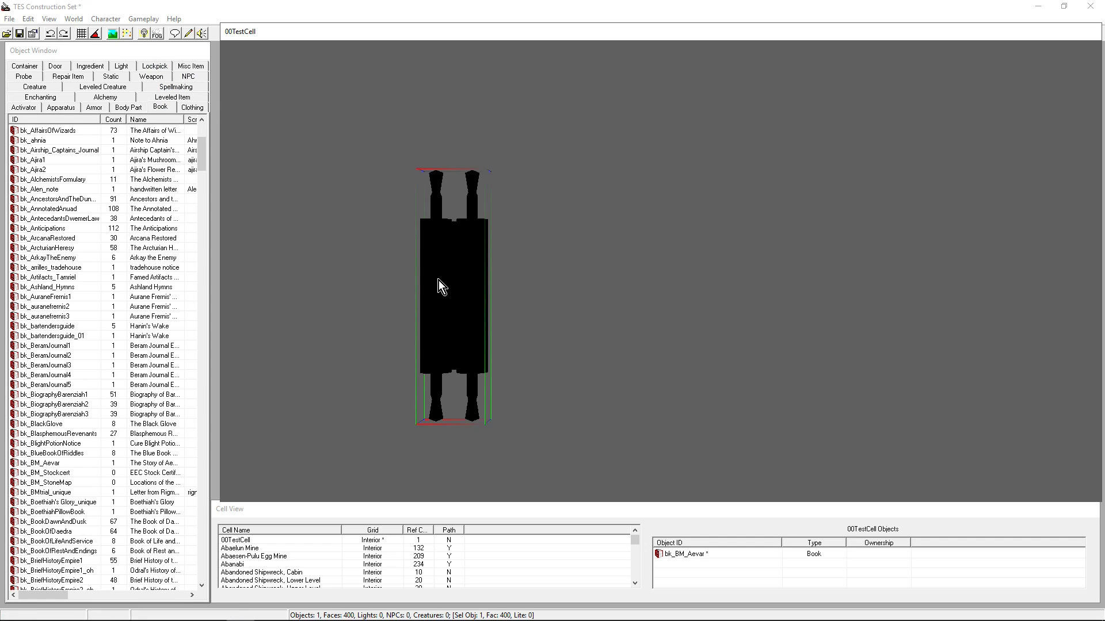
middle_click_drag(655, 395, 679, 192)
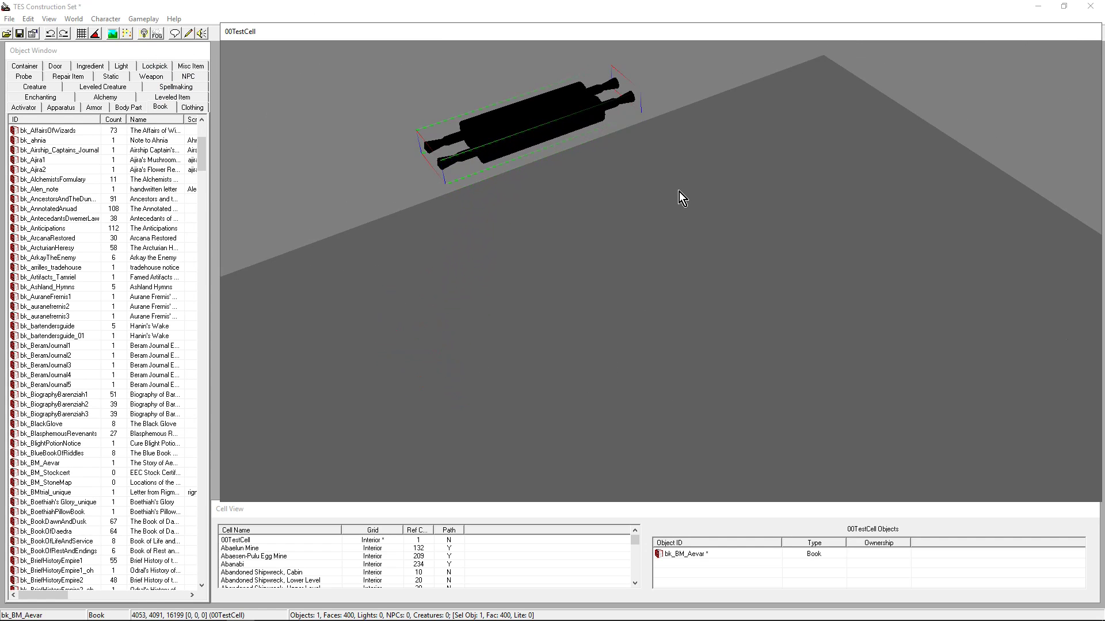
left_click(144, 33)
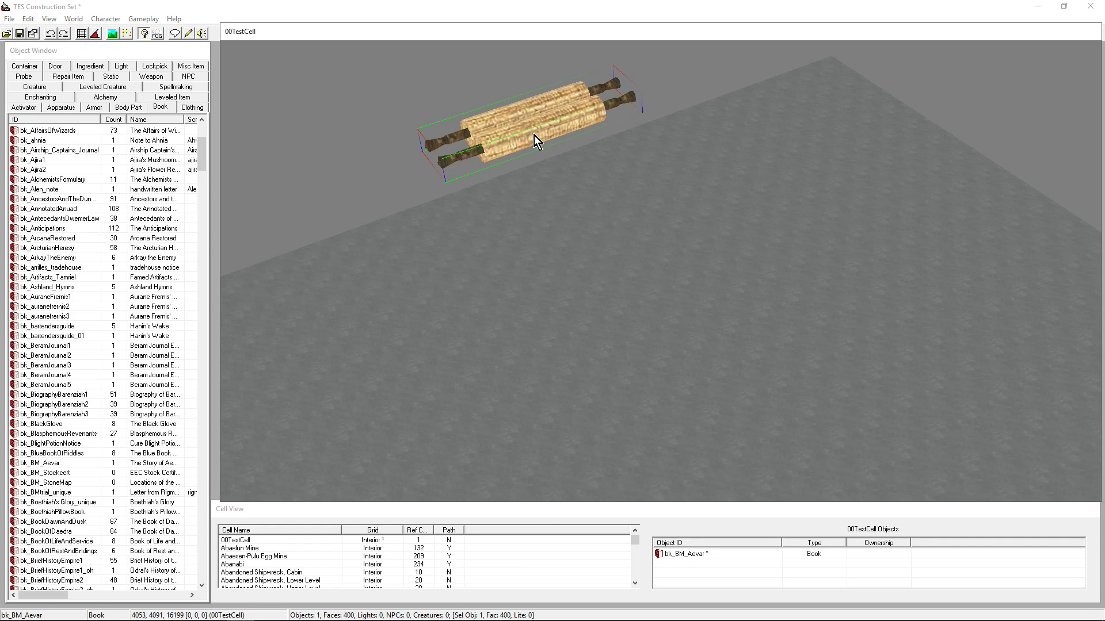
double_click(534, 136)
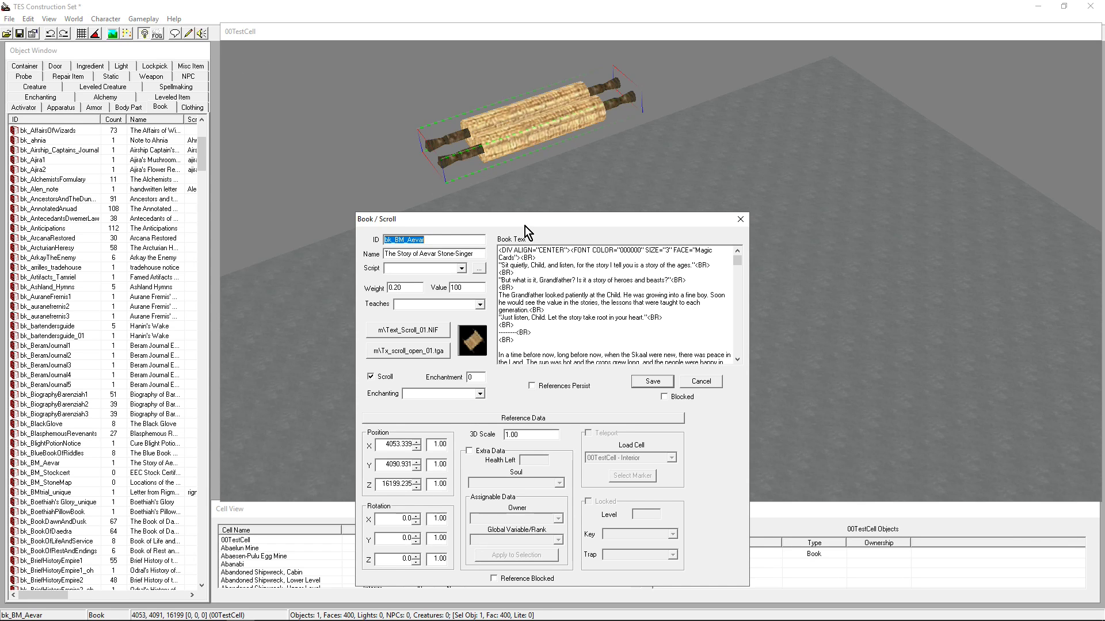
left_click_drag(523, 222, 689, 89)
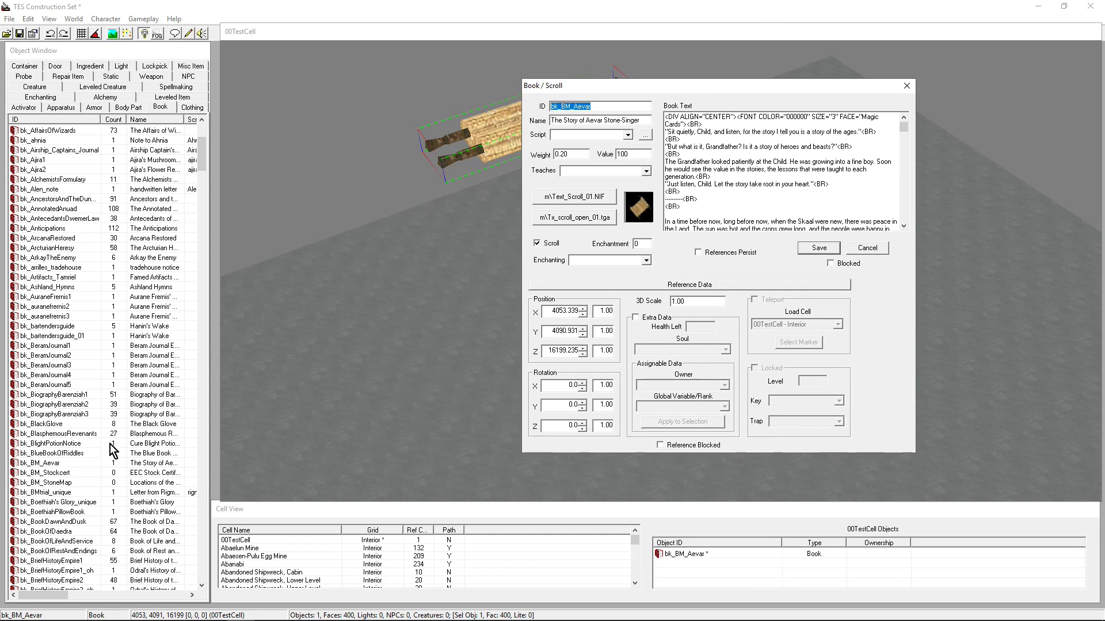
double_click(58, 475)
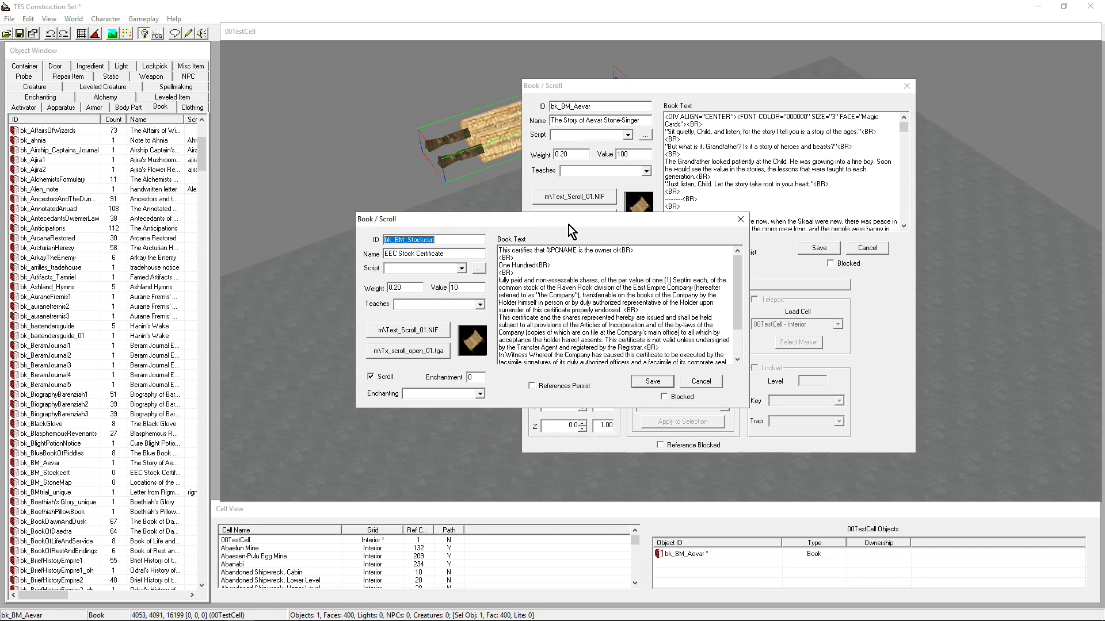
left_click_drag(569, 225, 332, 93)
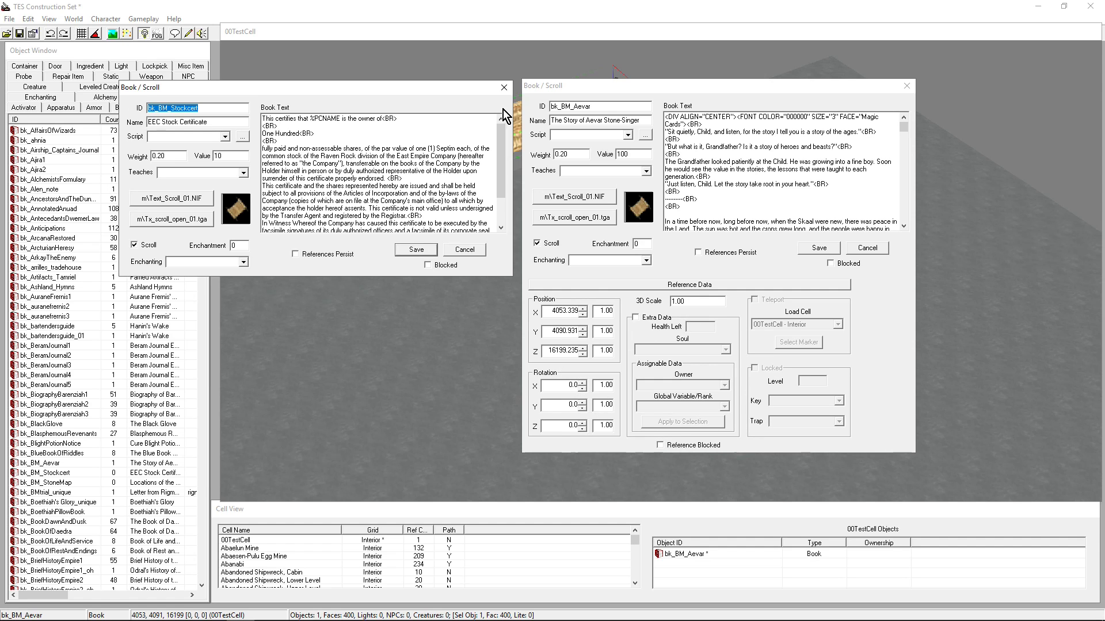
left_click(519, 126)
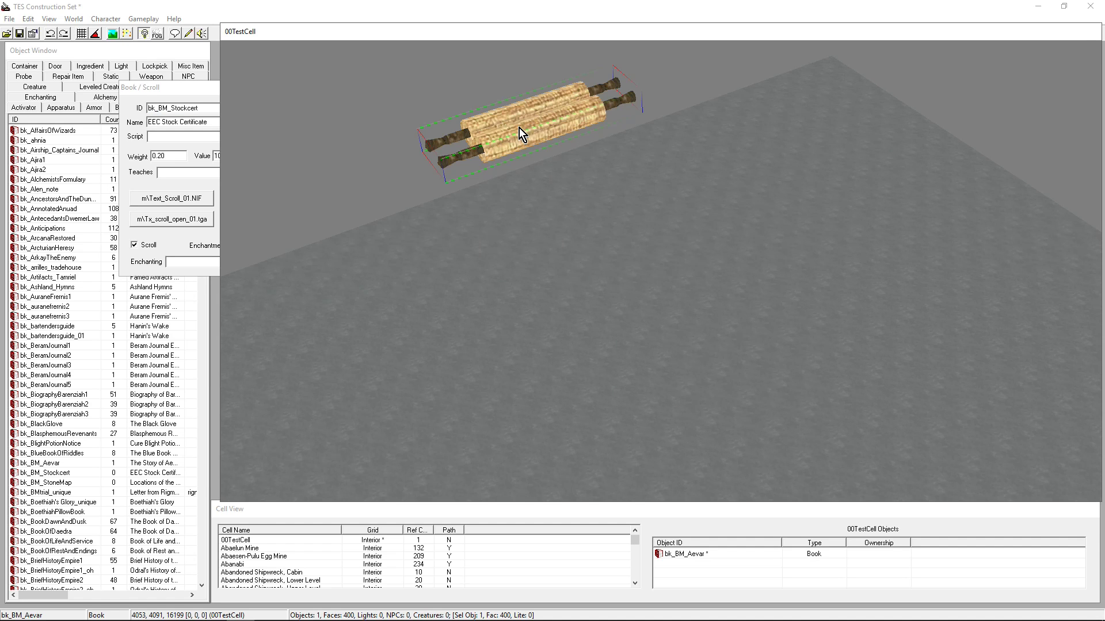
left_click(233, 499)
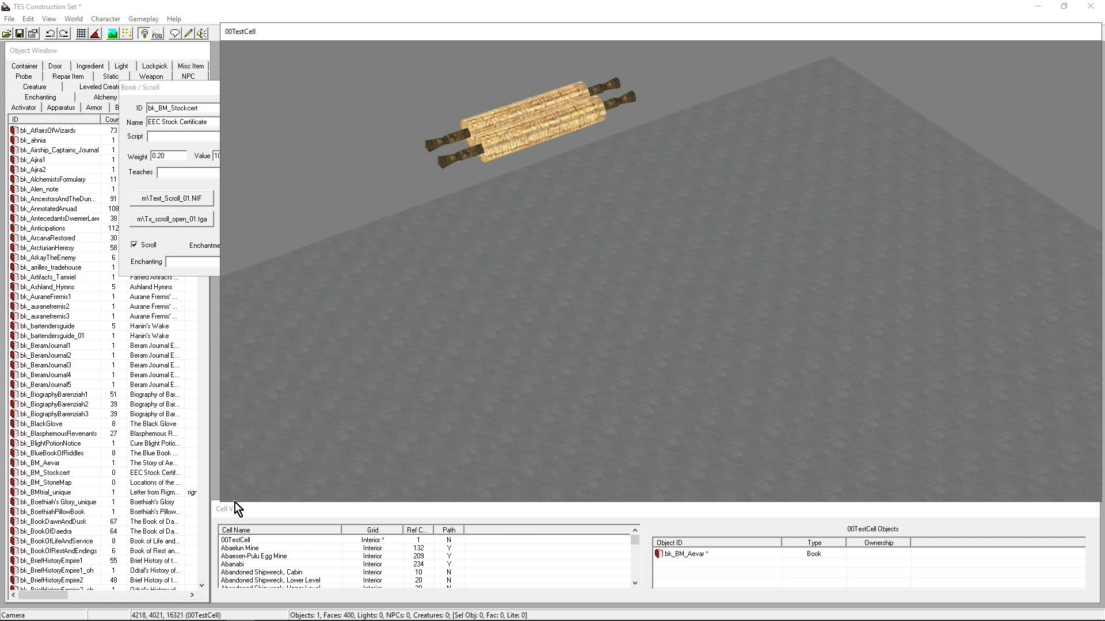
left_click_drag(235, 502, 271, 362)
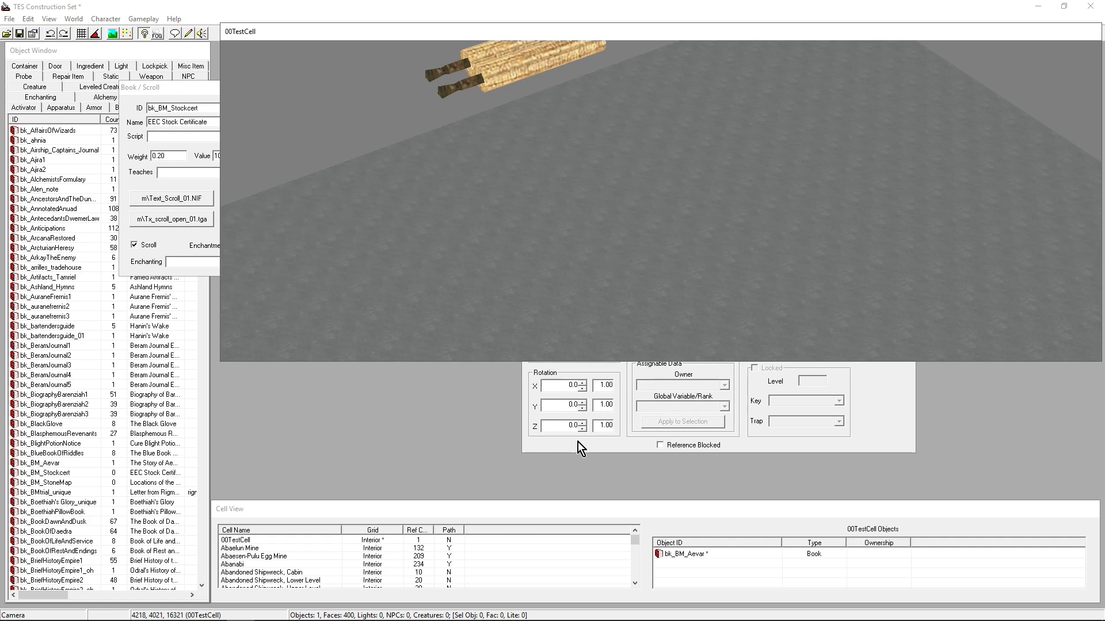
left_click(578, 441)
left_click(169, 91)
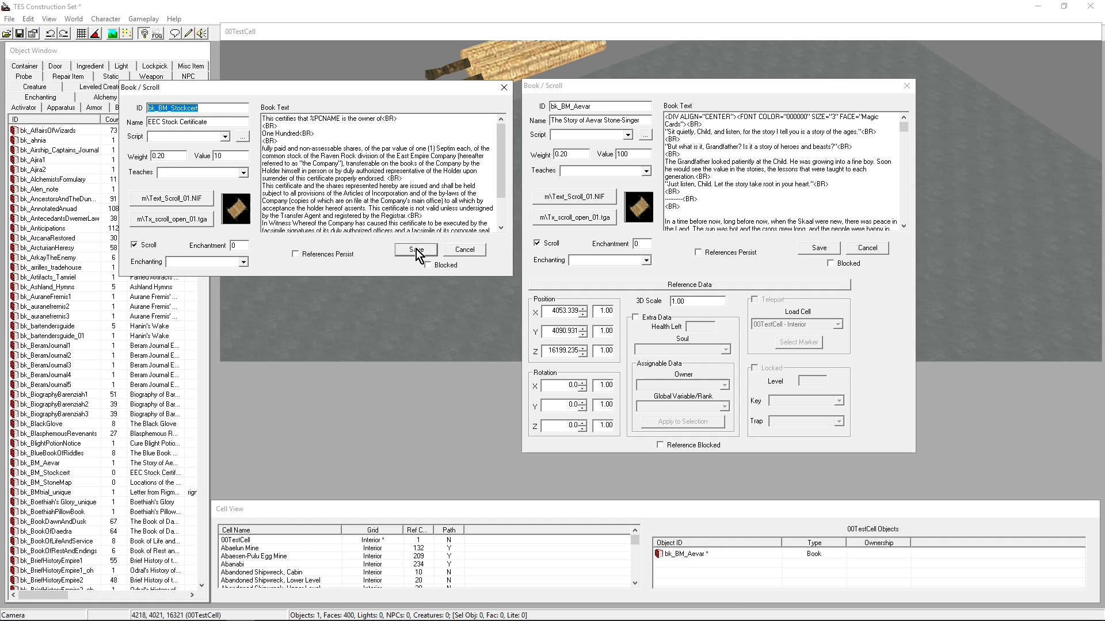
Set the placed bk_BM_Aevar scroll's Position Z to 0 and apply it.
left_click(906, 86)
left_click(504, 87)
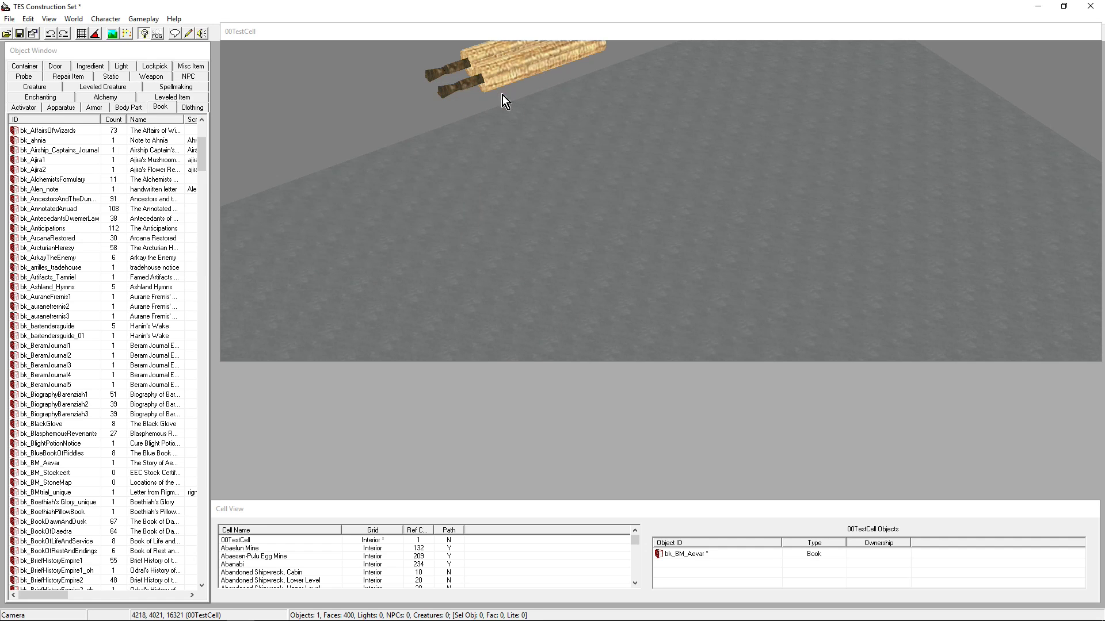
double_click(504, 72)
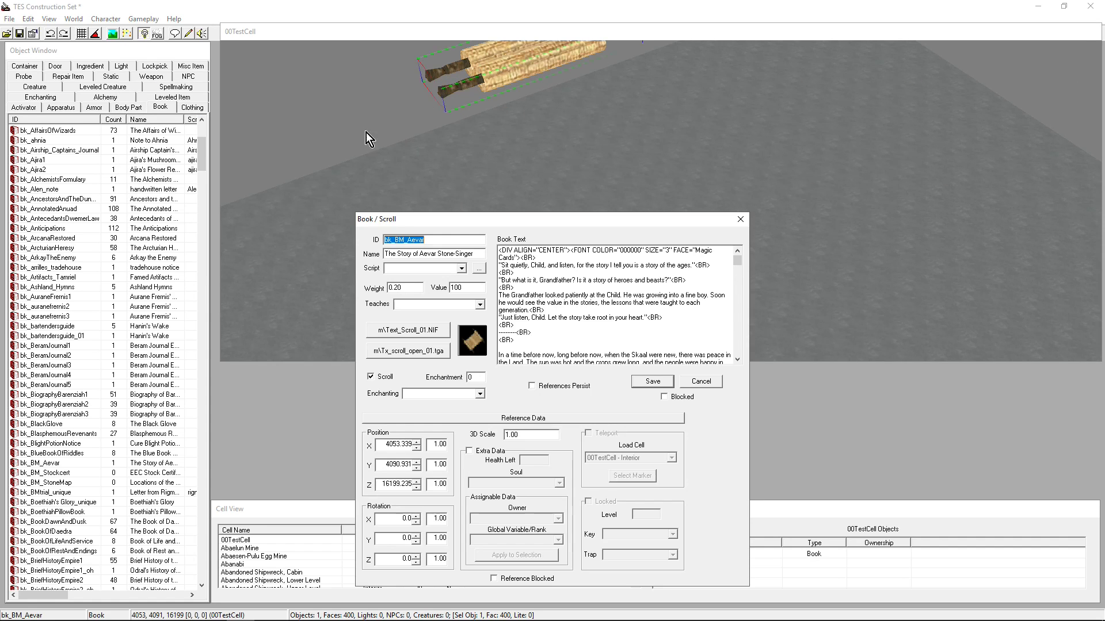
double_click(381, 490)
type("0")
key("Return")
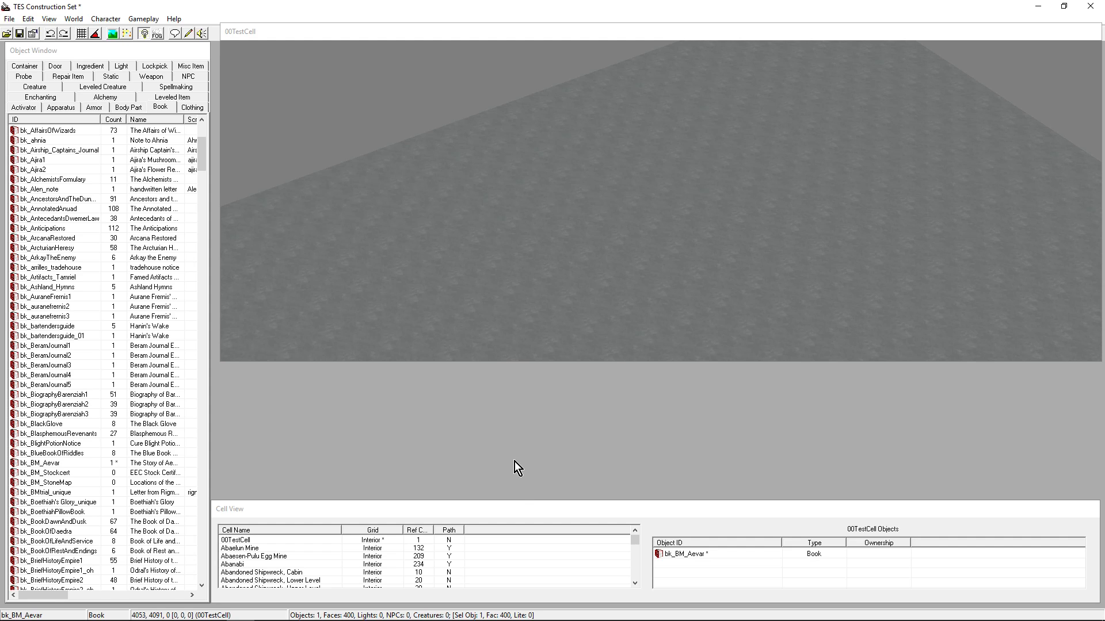
Enlarge the render view by dragging its bottom edge down, and pan across the cell floor.
left_click_drag(526, 363, 515, 500)
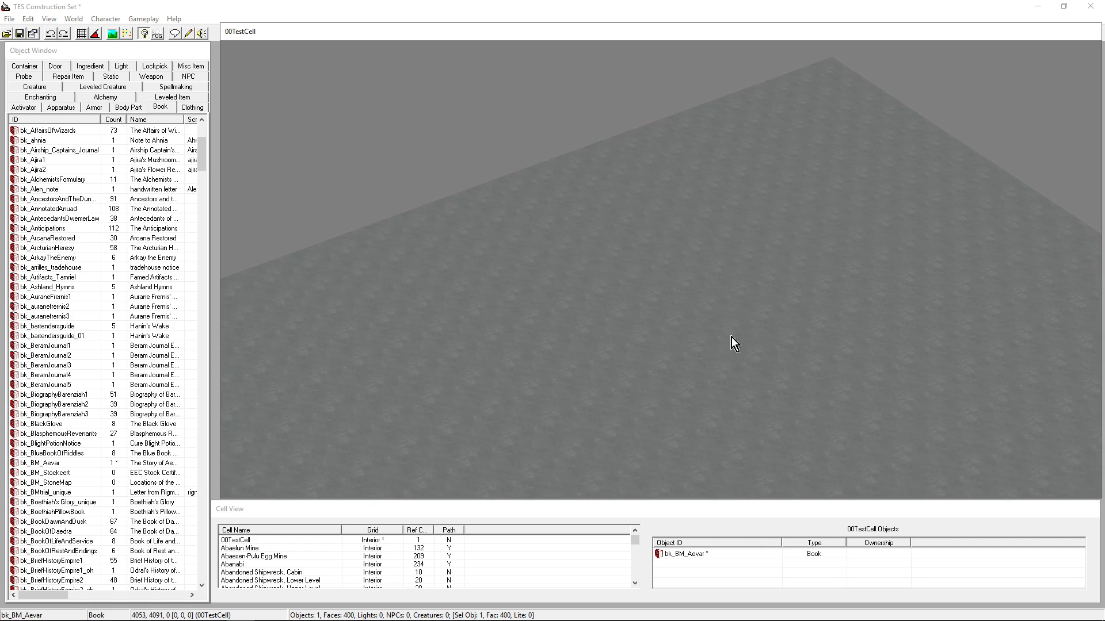
middle_click_drag(479, 401, 625, 8)
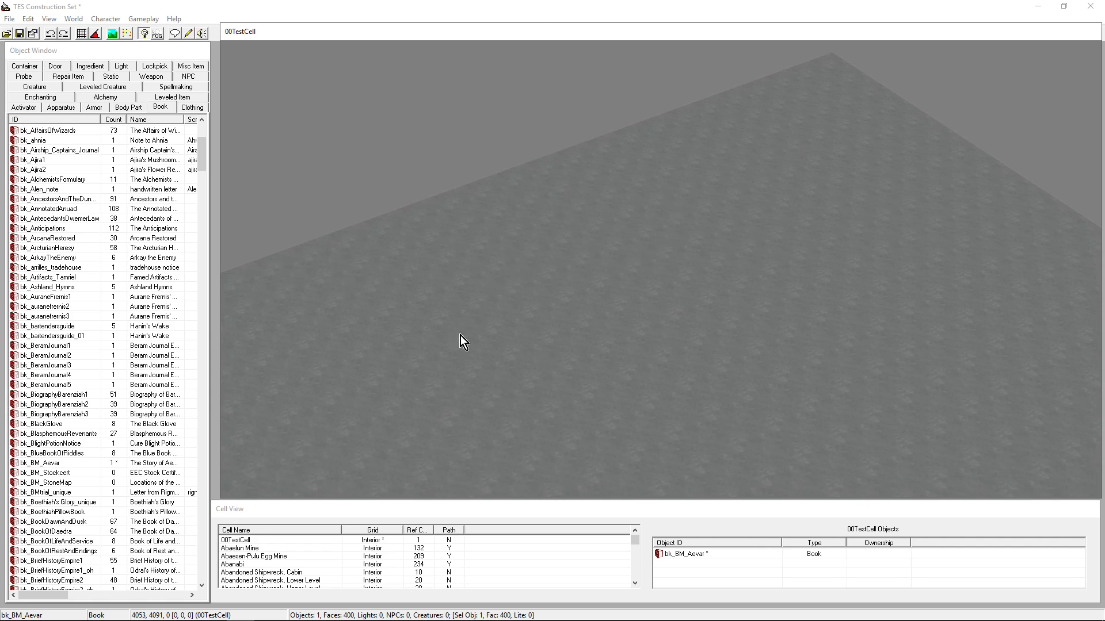
scroll(464, 356, "up", 1)
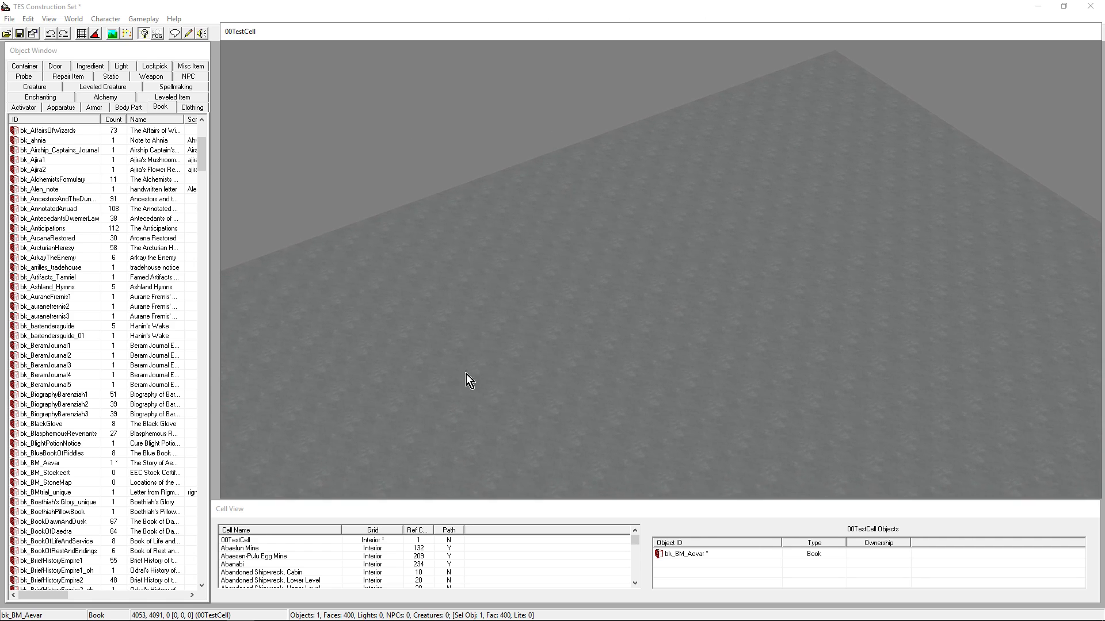
left_click(562, 504)
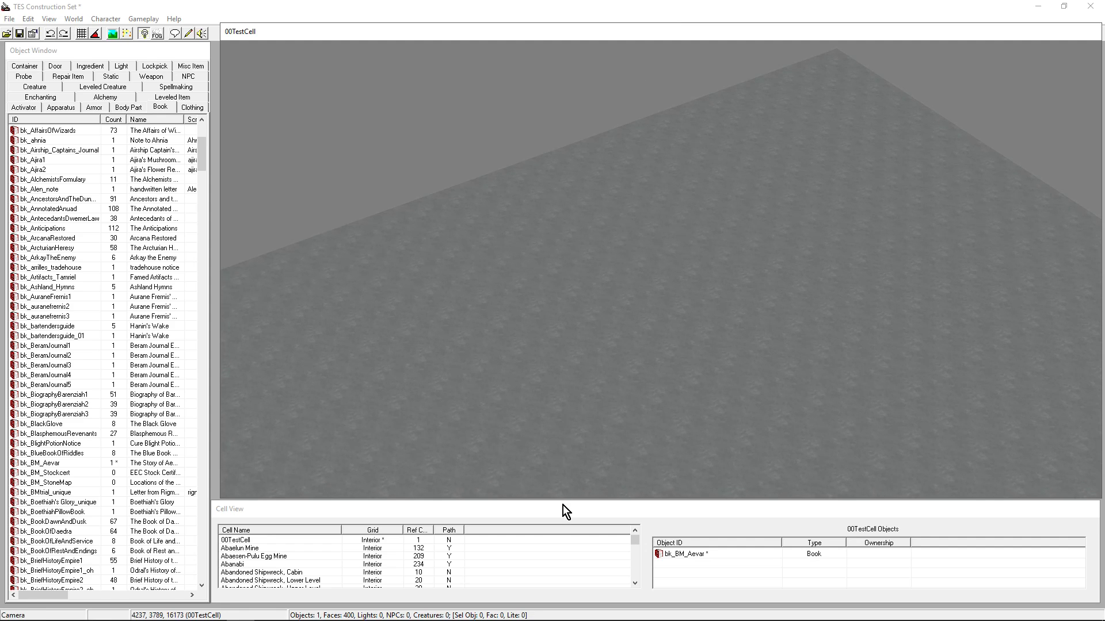
Centre the camera on bk_BM_Aevar using 00TestCell's objects list in Cell View.
left_click(233, 540)
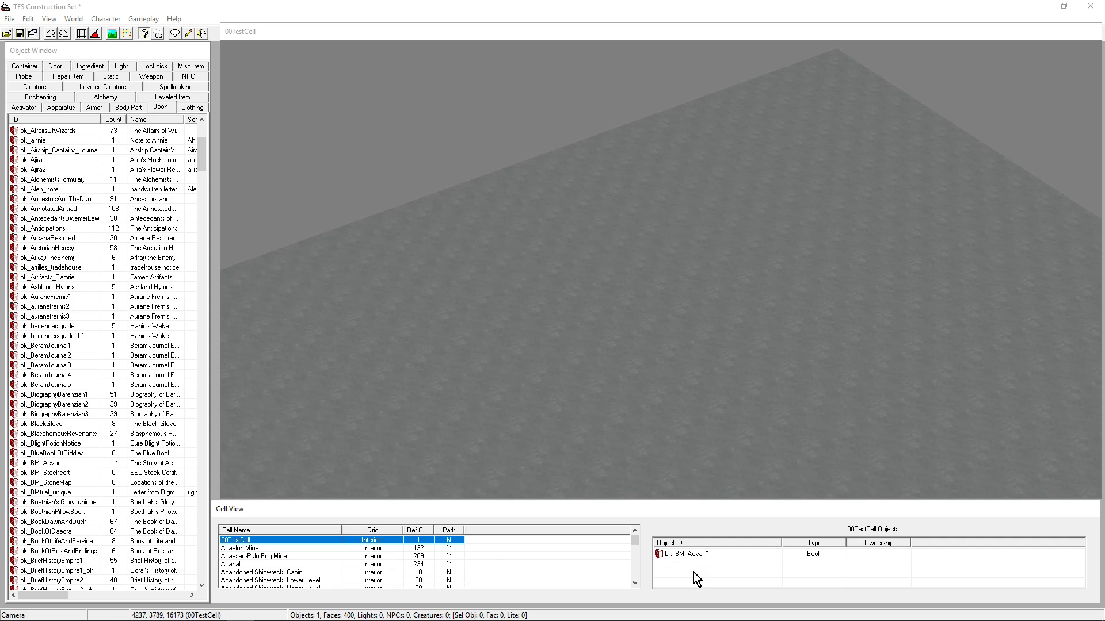
double_click(685, 556)
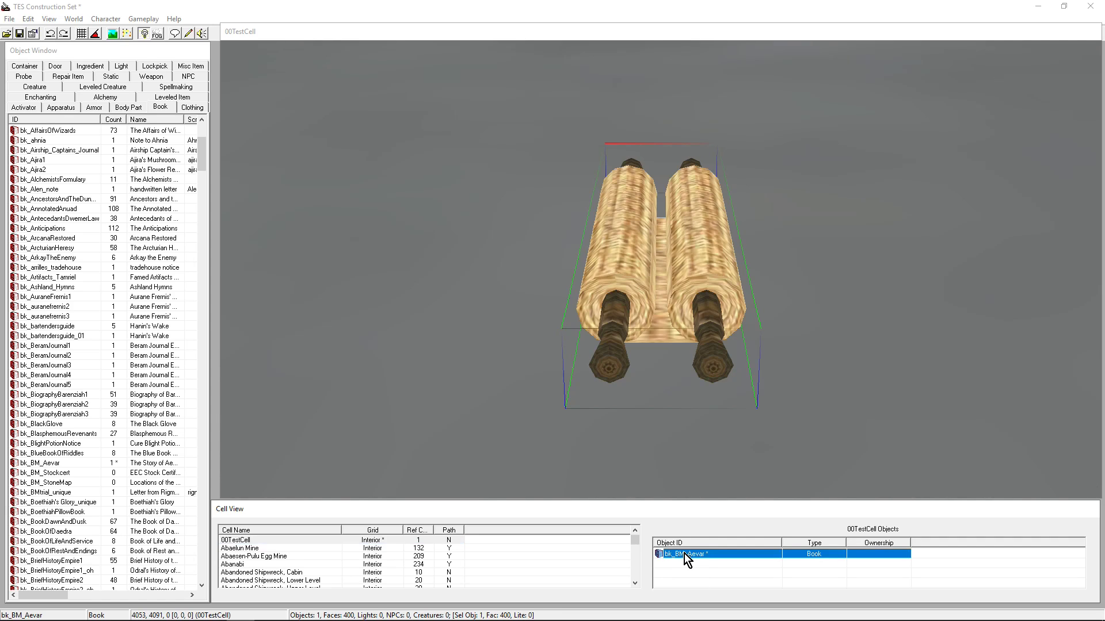
left_click(653, 261)
scroll(651, 264, "down", 8)
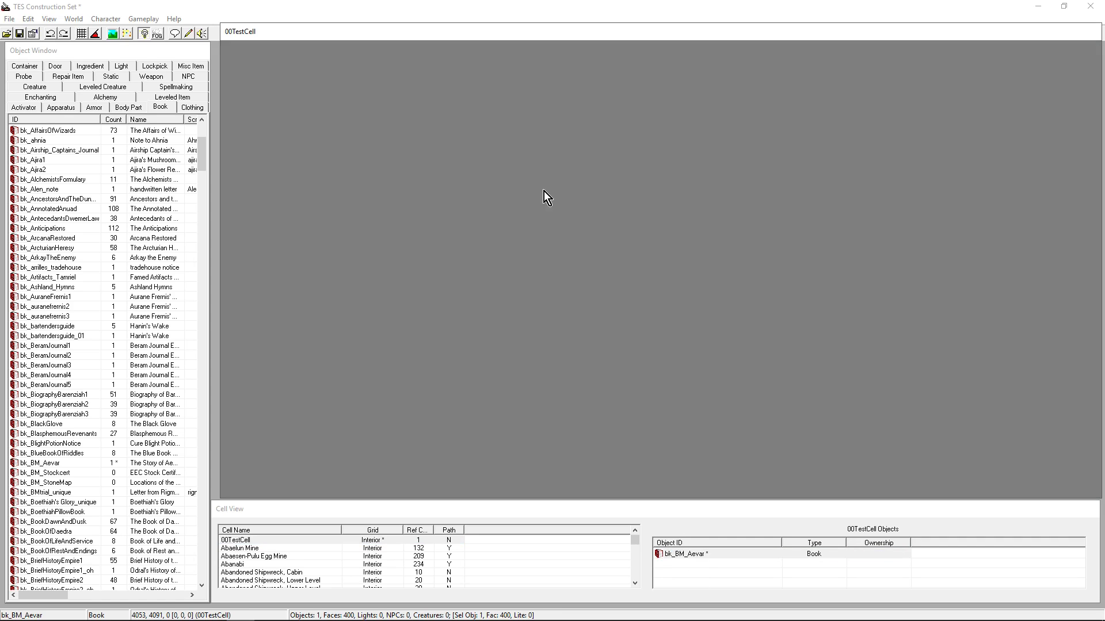
scroll(662, 285, "down", 3)
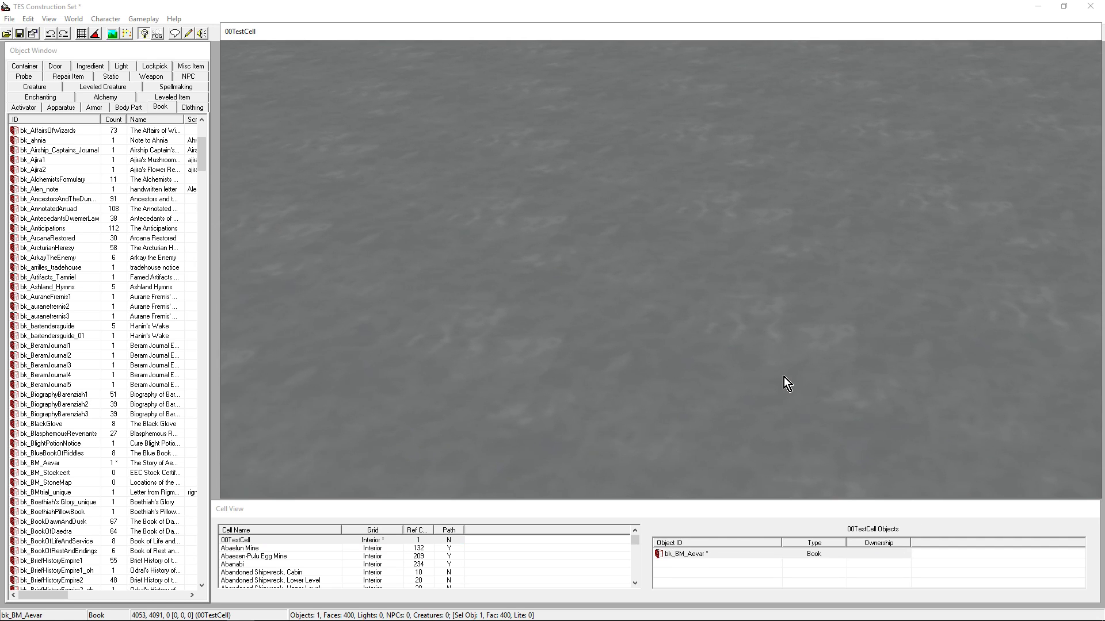
scroll(776, 345, "up", 5)
scroll(725, 296, "down", 6)
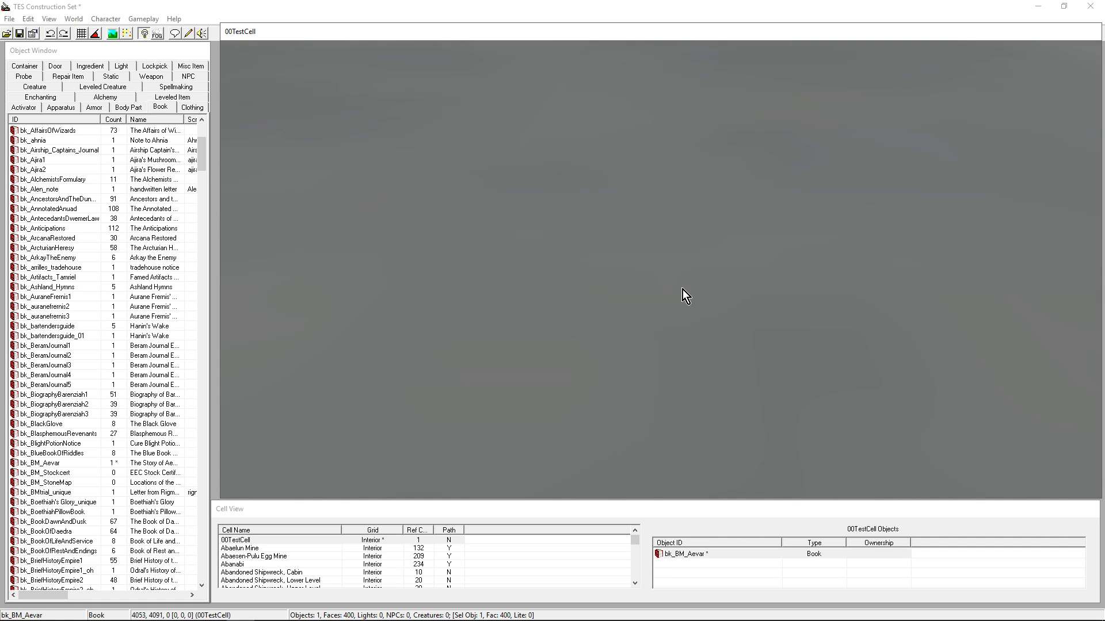
scroll(682, 289, "down", 3)
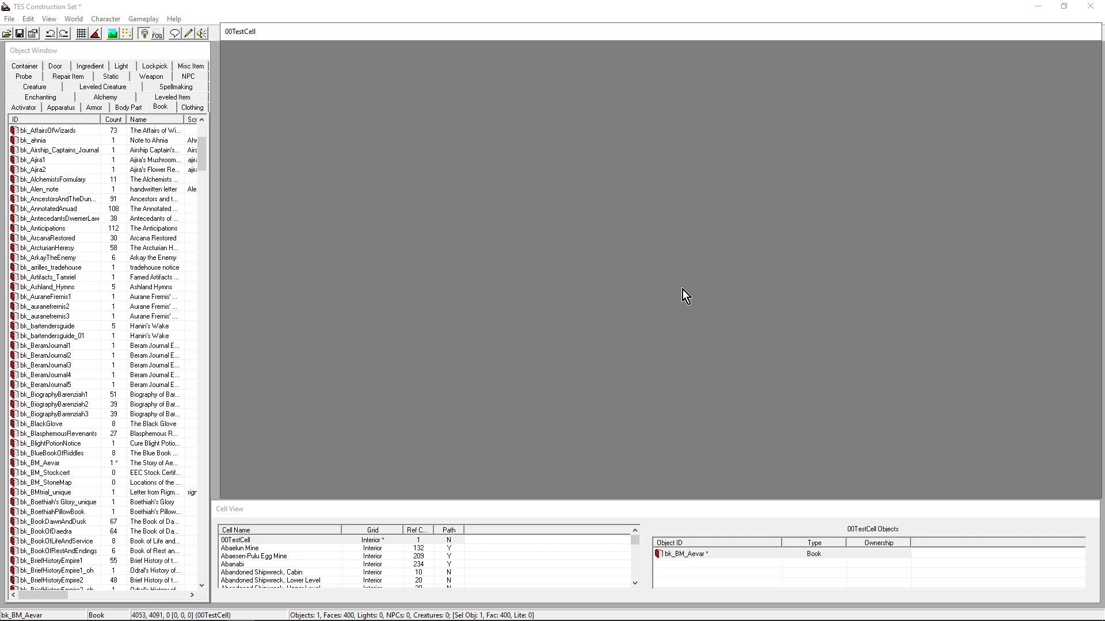
scroll(682, 296, "down", 2)
left_click(684, 552)
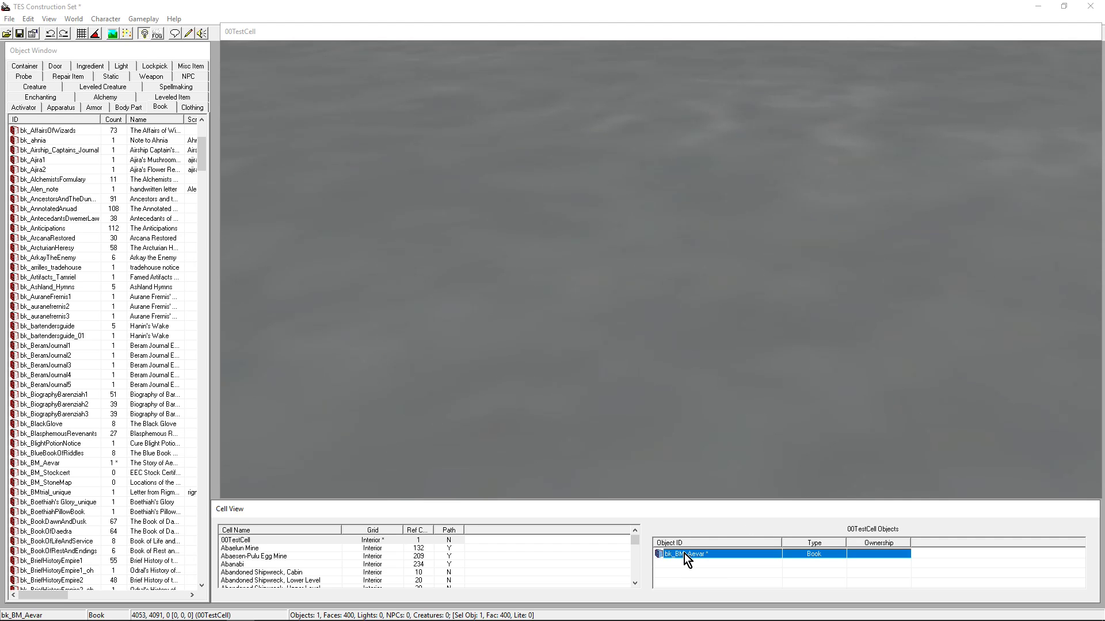
double_click(685, 553)
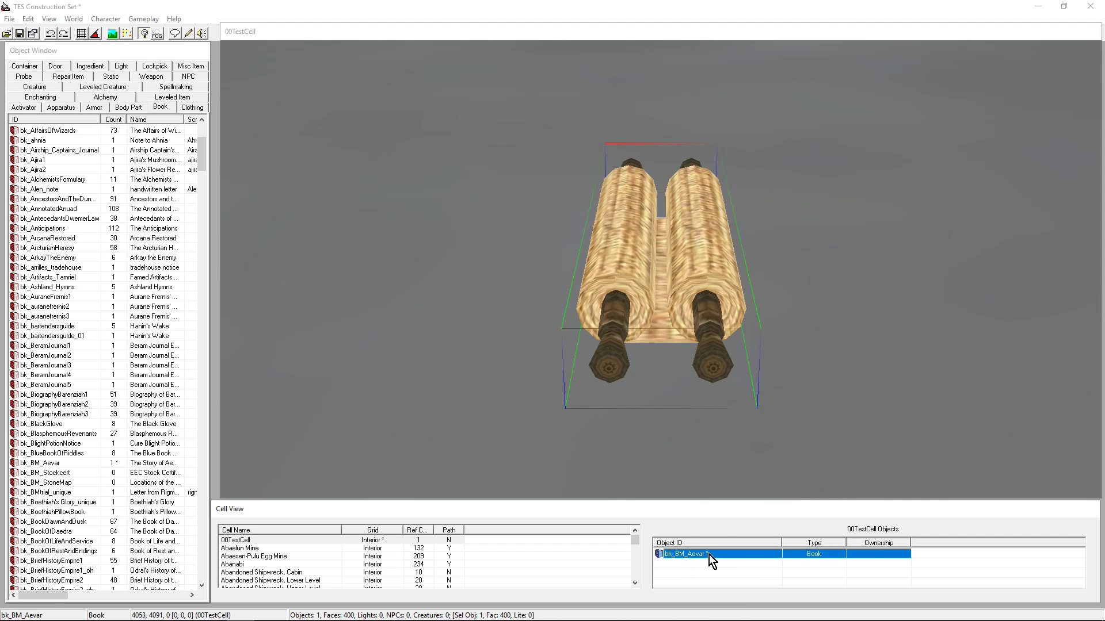
scroll(684, 348, "down", 10)
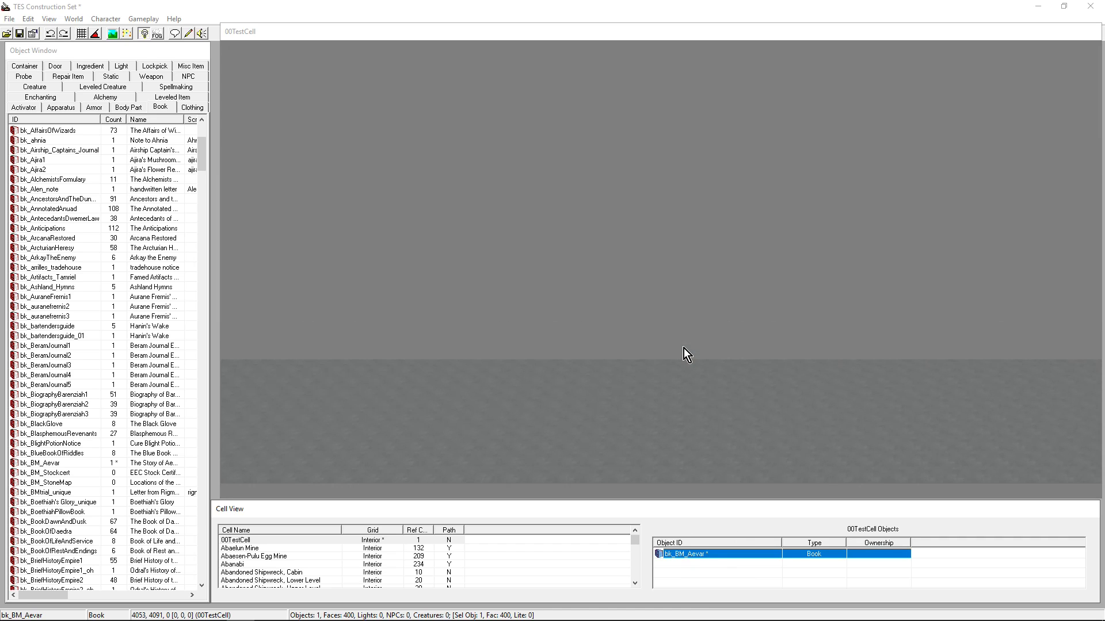
scroll(684, 347, "down", 3)
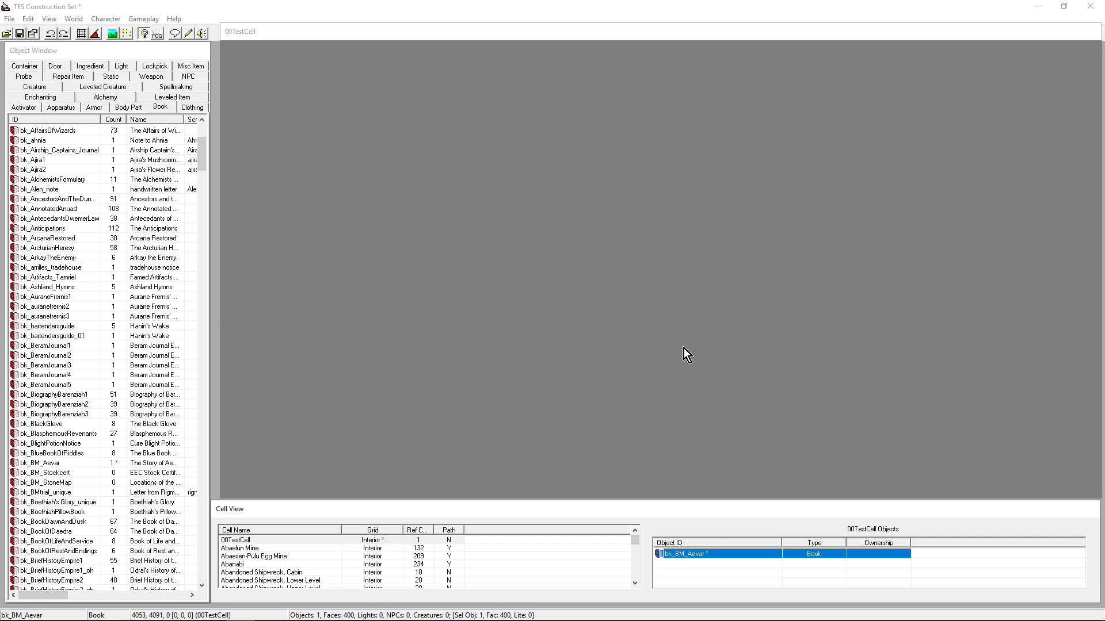
left_click(880, 308)
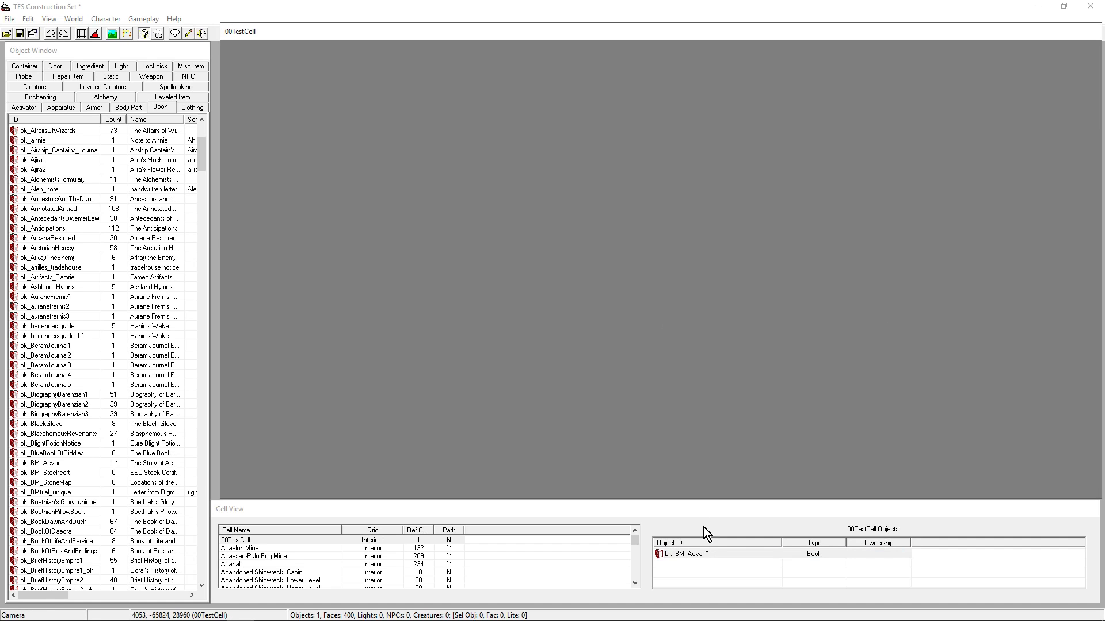
double_click(661, 555)
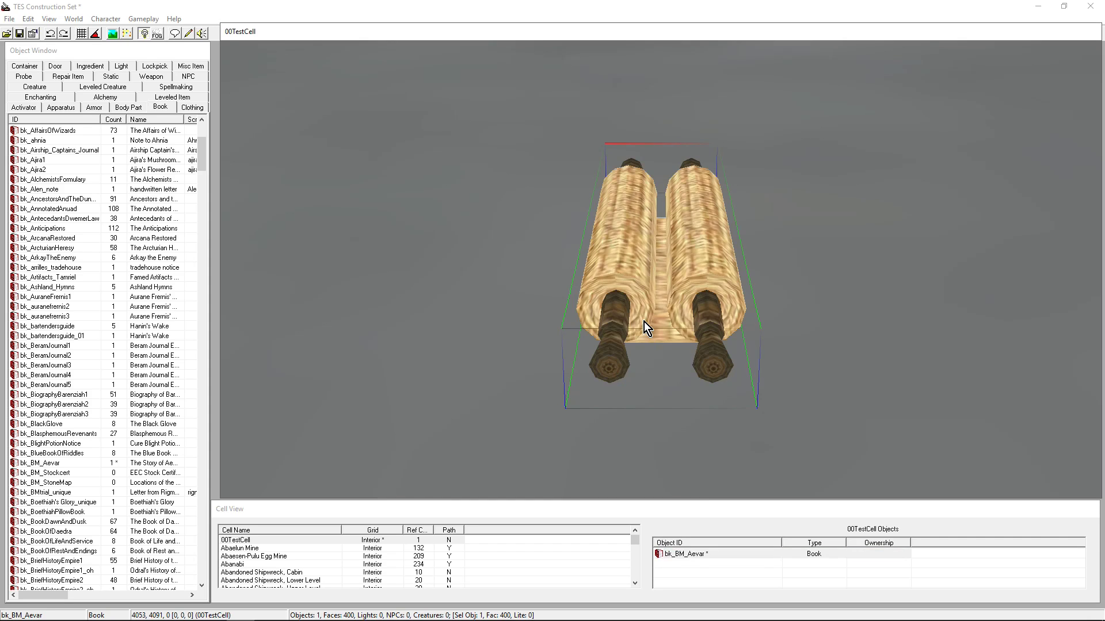
Zoom out and orbit until the scroll book is a small speck on the floor, seen from above.
scroll(644, 322, "up", 5)
key("c")
scroll(634, 234, "down", 10)
scroll(635, 234, "up", 2)
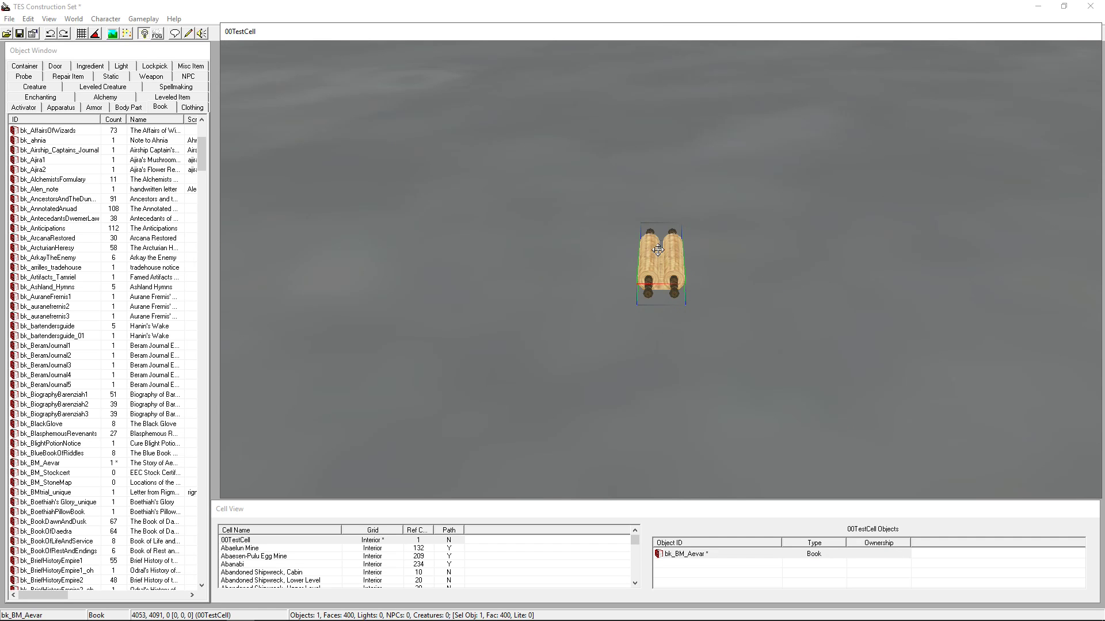
left_click_drag(658, 249, 641, 204)
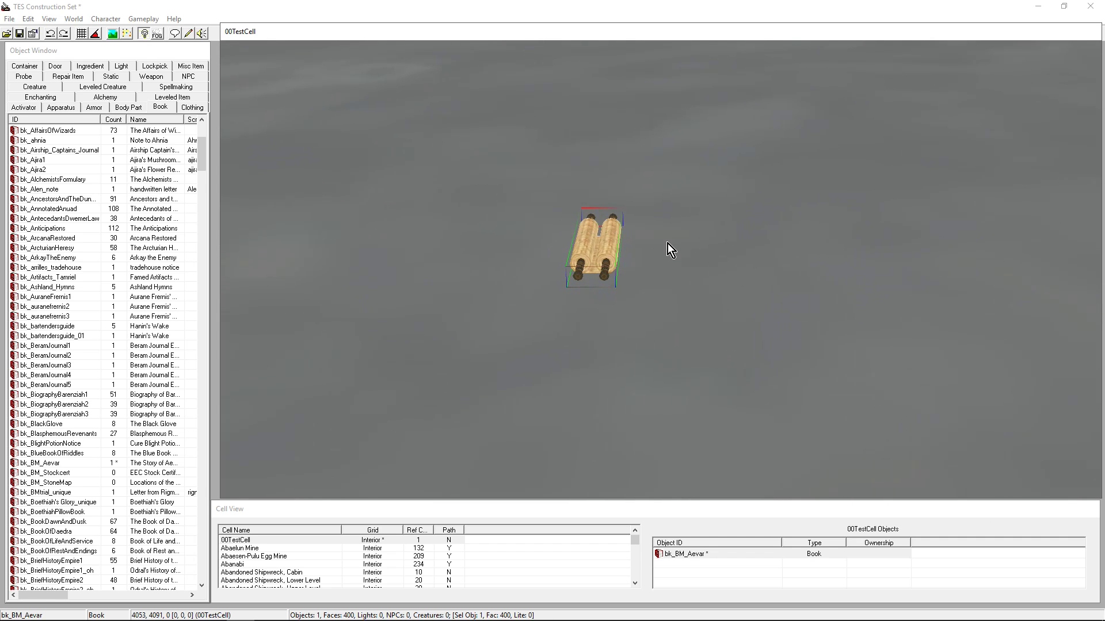
middle_click_drag(674, 251, 771, 247)
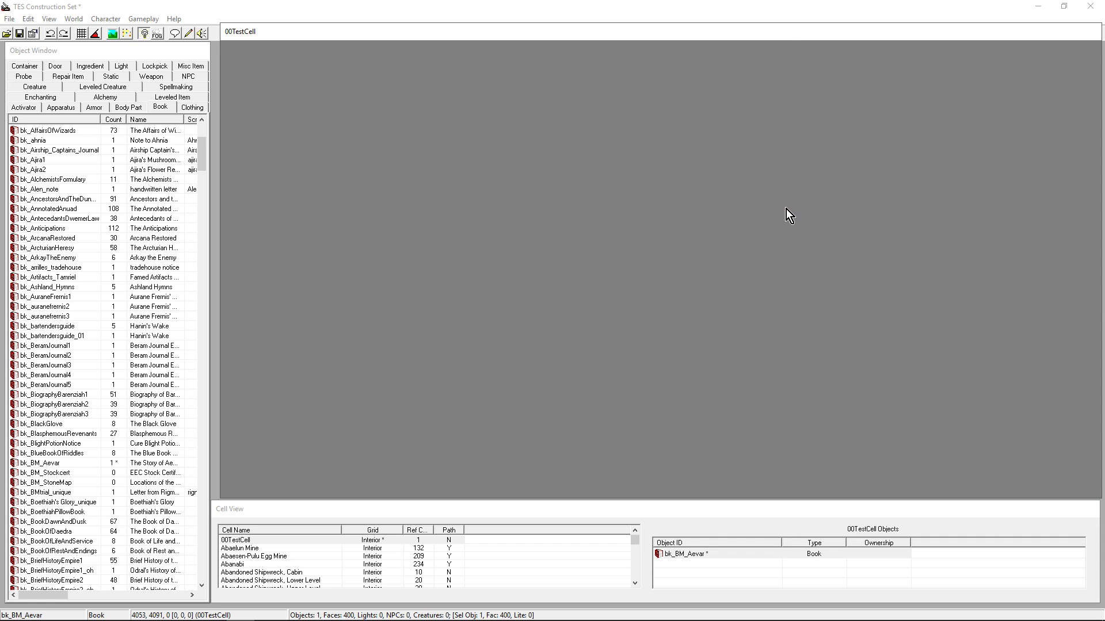
middle_click_drag(786, 209, 623, 311)
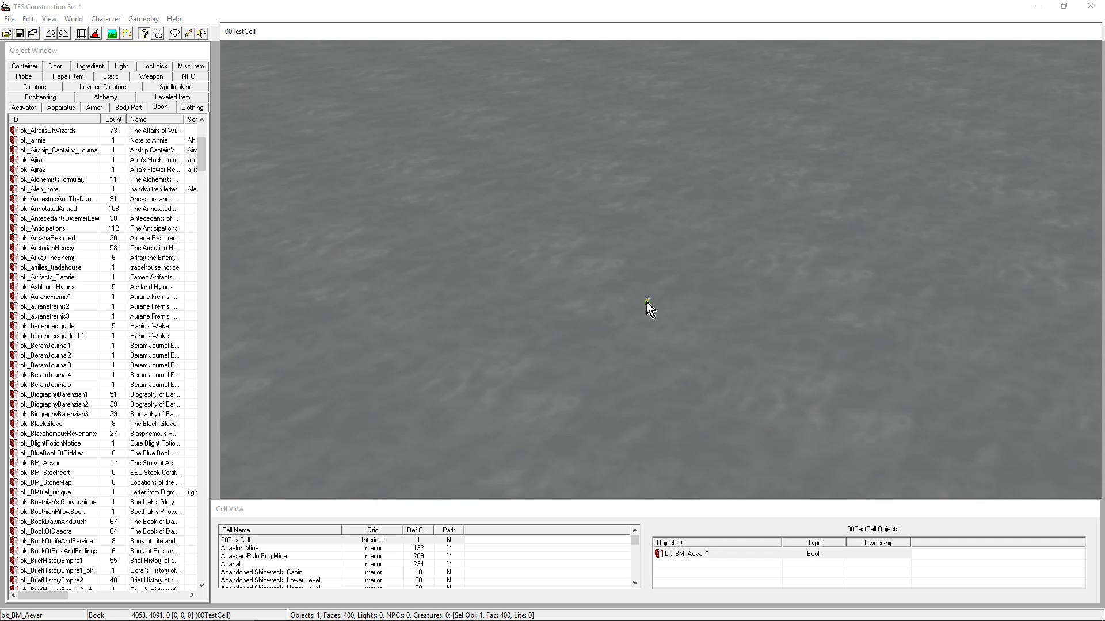
Switch the Object Window to Static objects and scroll down to the flora_ash entries.
left_click(78, 53)
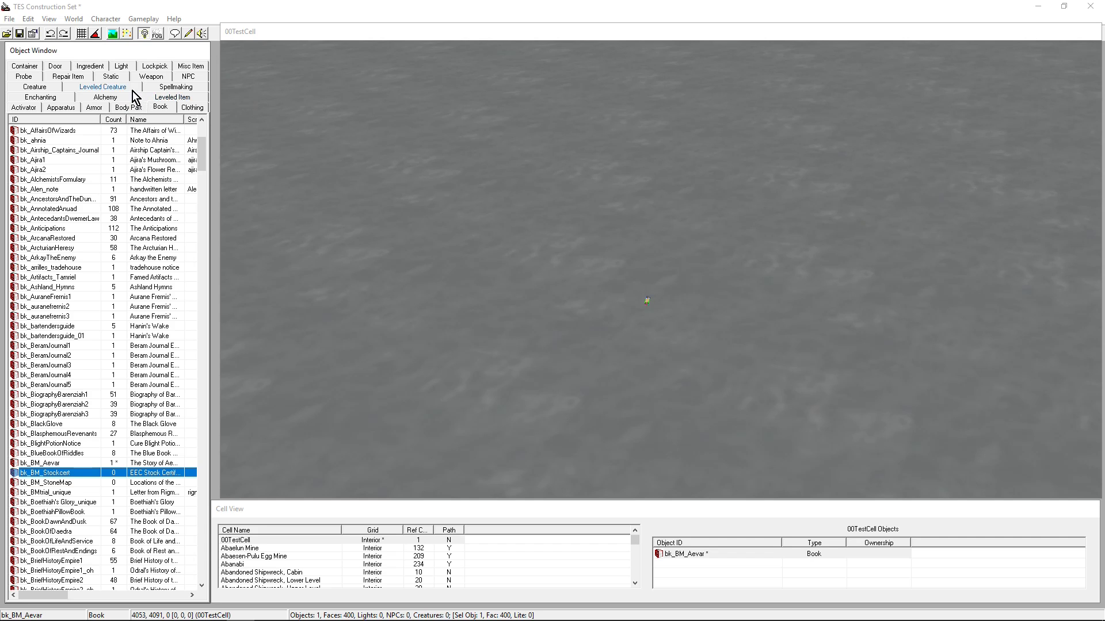
left_click(110, 77)
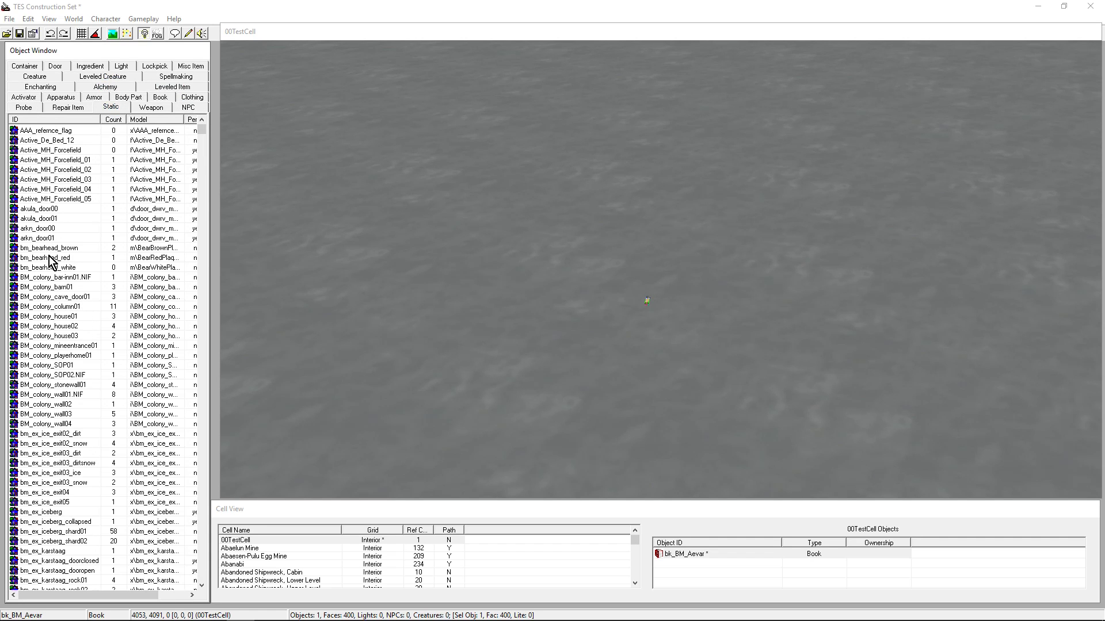
left_click(49, 278)
left_click(40, 308)
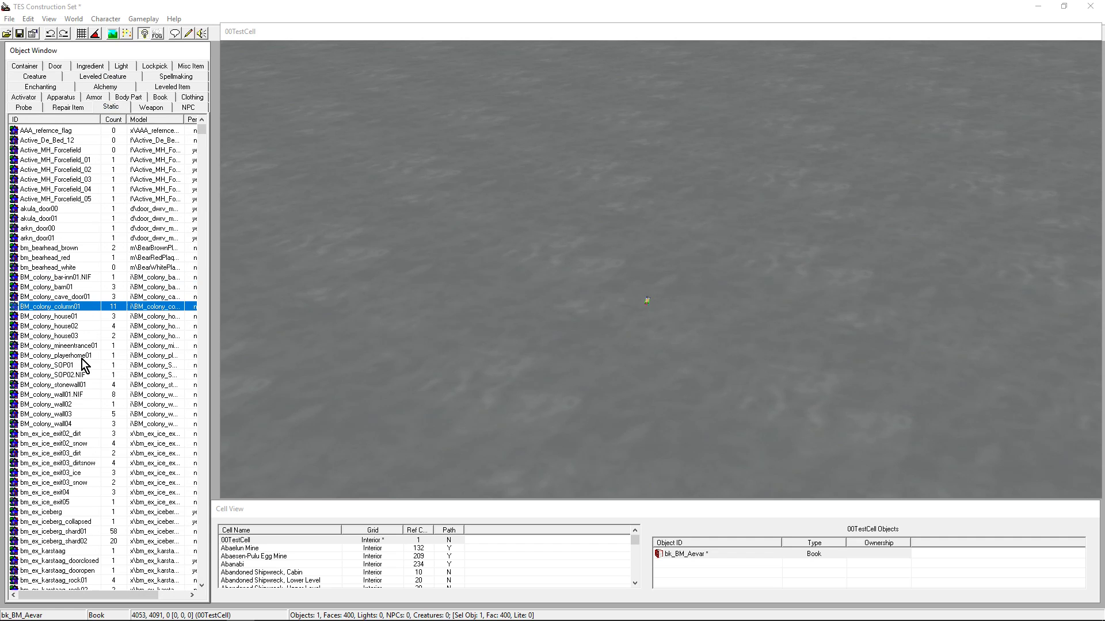
left_click(109, 472)
key("e")
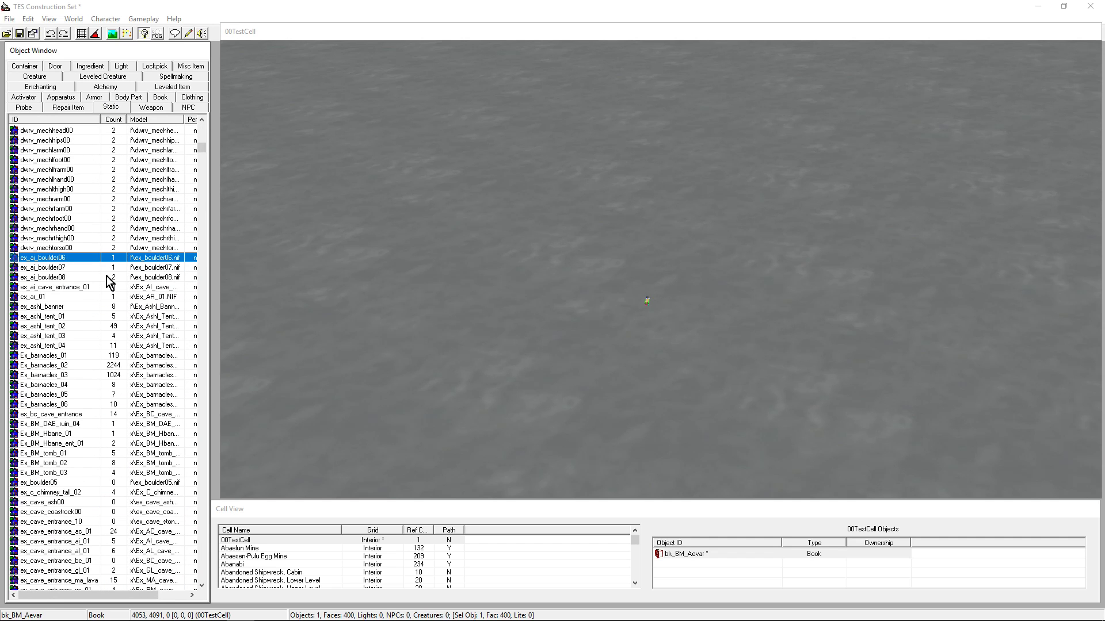
left_click(113, 309)
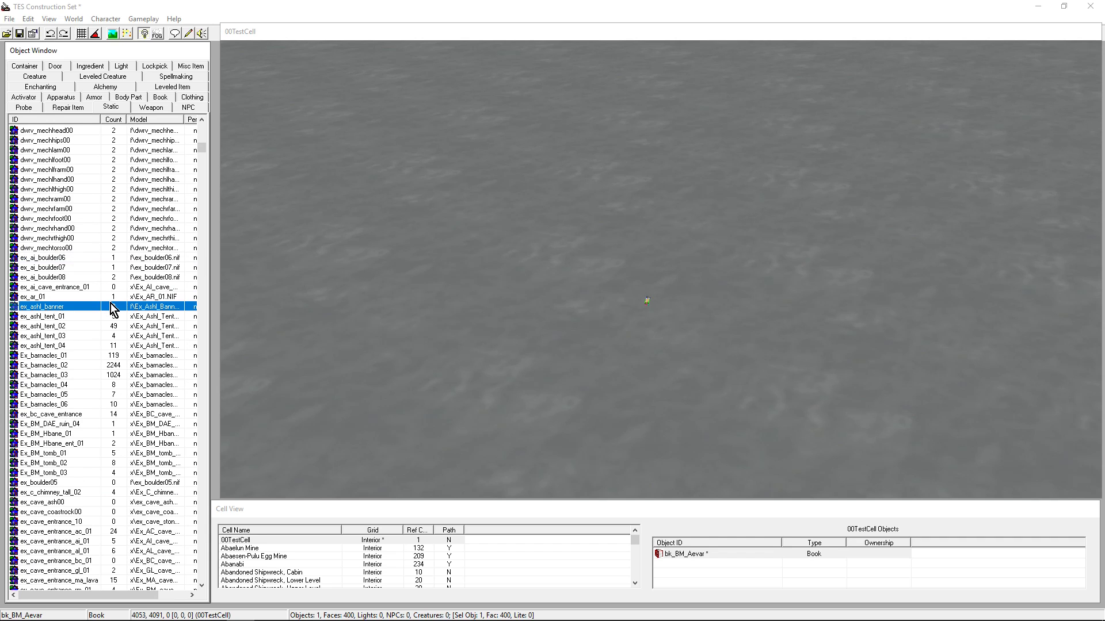
key("f")
scroll(113, 308, "down", 6)
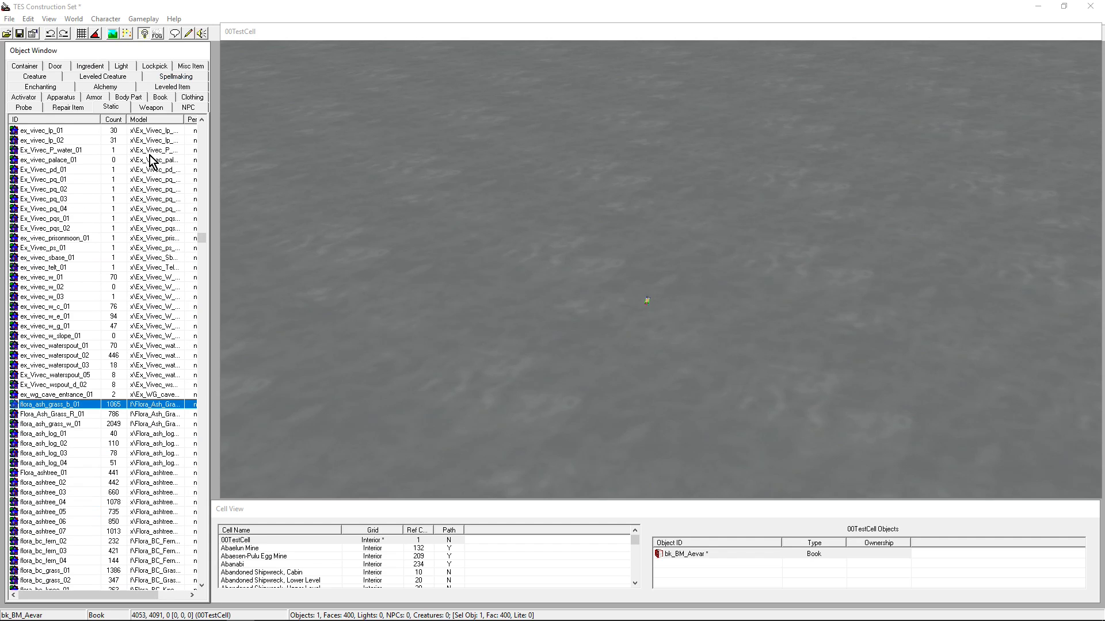
Place the flora_ash_log_03 ash log in the cell and turn it about its vertical axis.
left_click_drag(60, 453, 551, 340)
right_click_drag(542, 331, 573, 320)
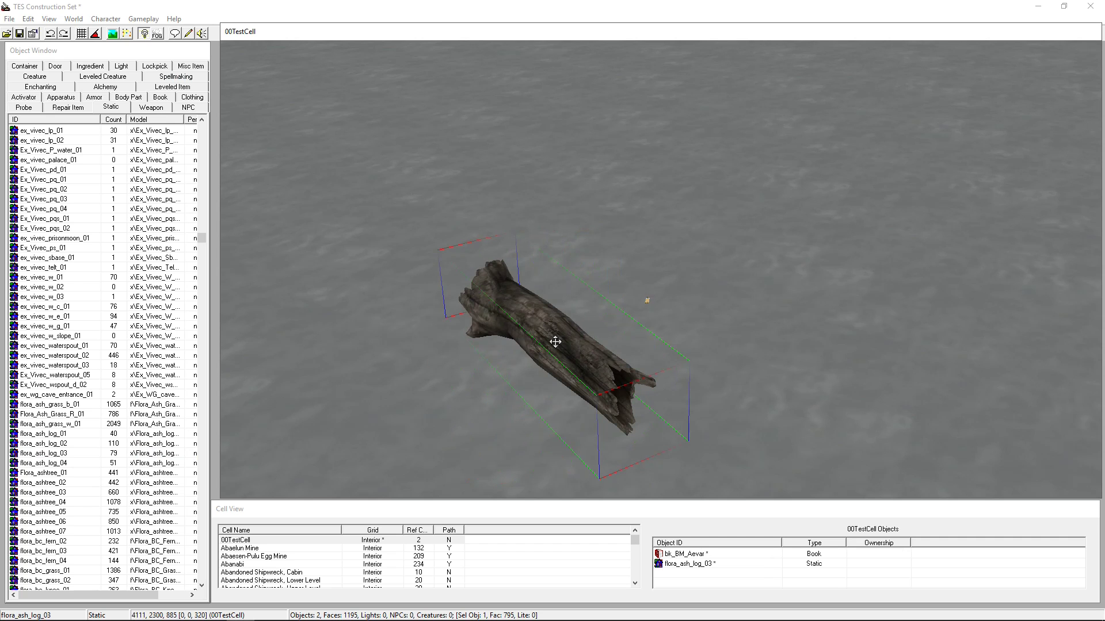
middle_click_drag(555, 342, 1011, 454)
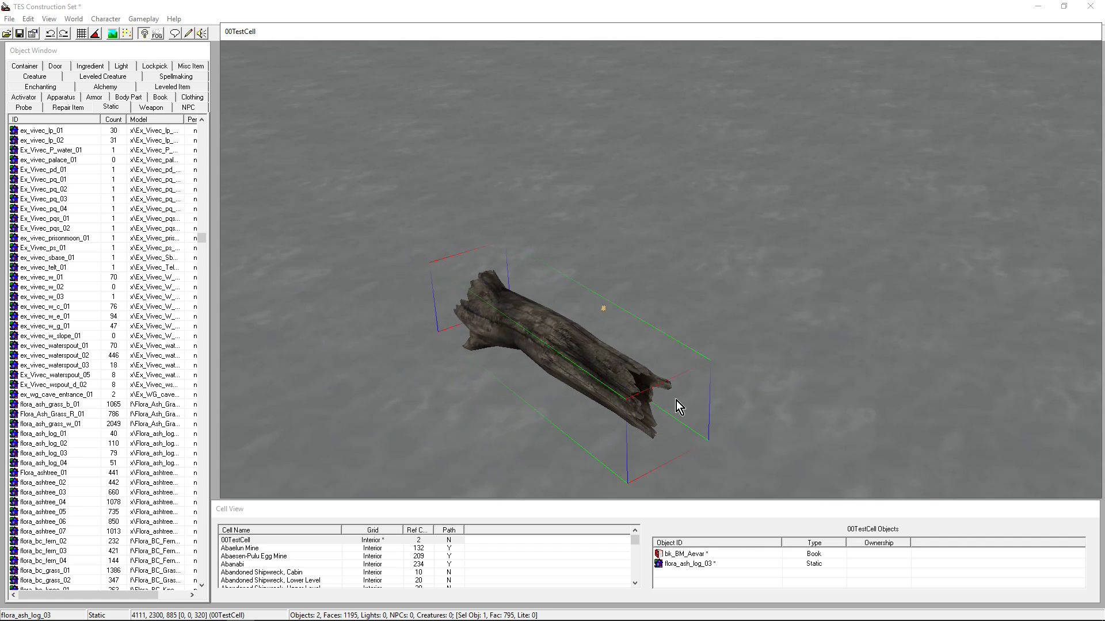
middle_click_drag(675, 401, 938, 390)
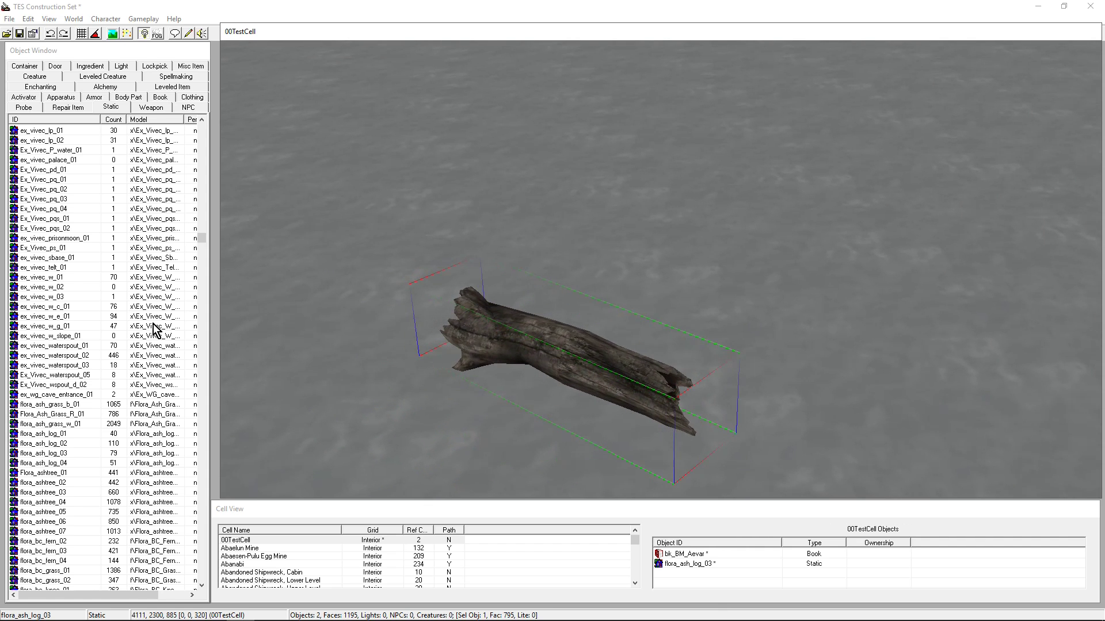
Add the ex_vivec_w_03 wall piece beside the log, rotated slightly about its vertical axis.
left_click_drag(69, 297, 731, 234)
right_click_drag(731, 234, 895, 231)
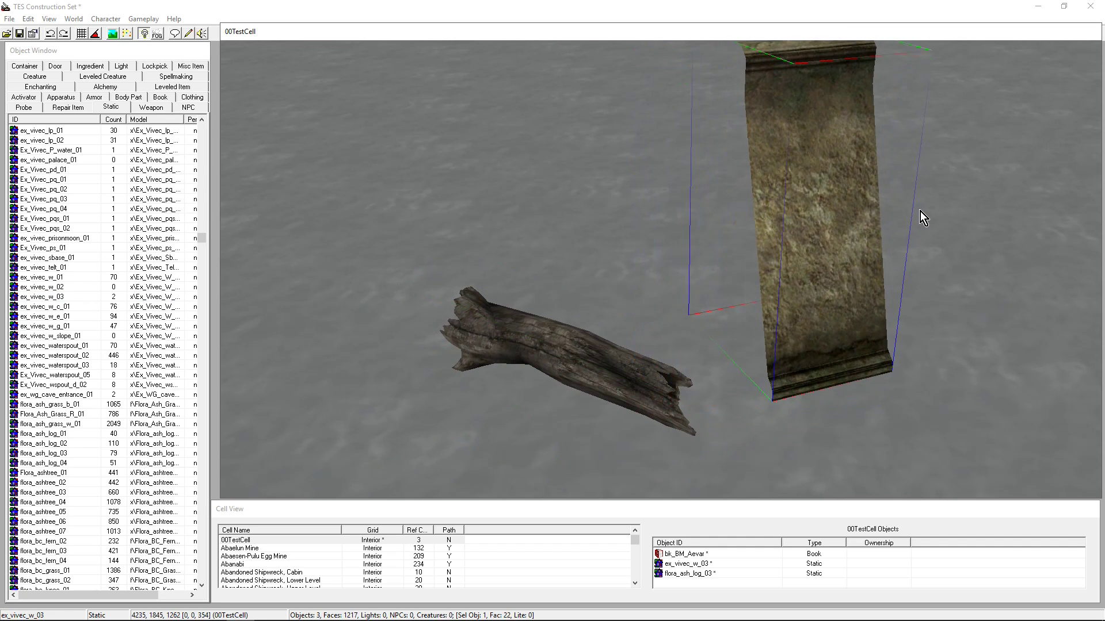
right_click_drag(920, 211, 919, 210)
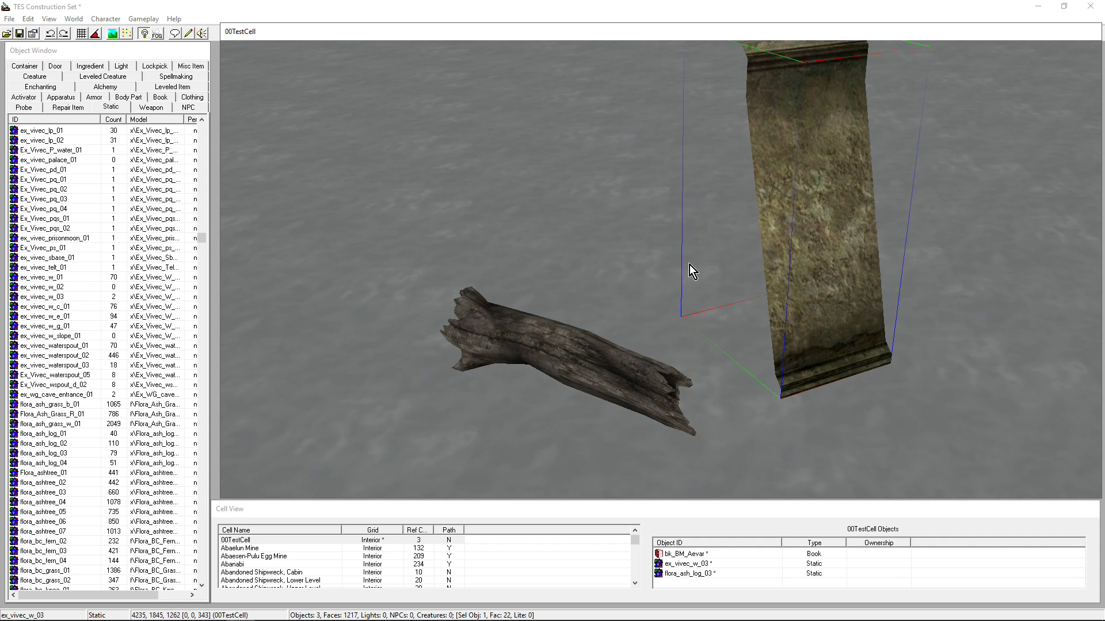
Save the ex_vivec_w_03 wall's reference details without changes.
double_click(833, 247)
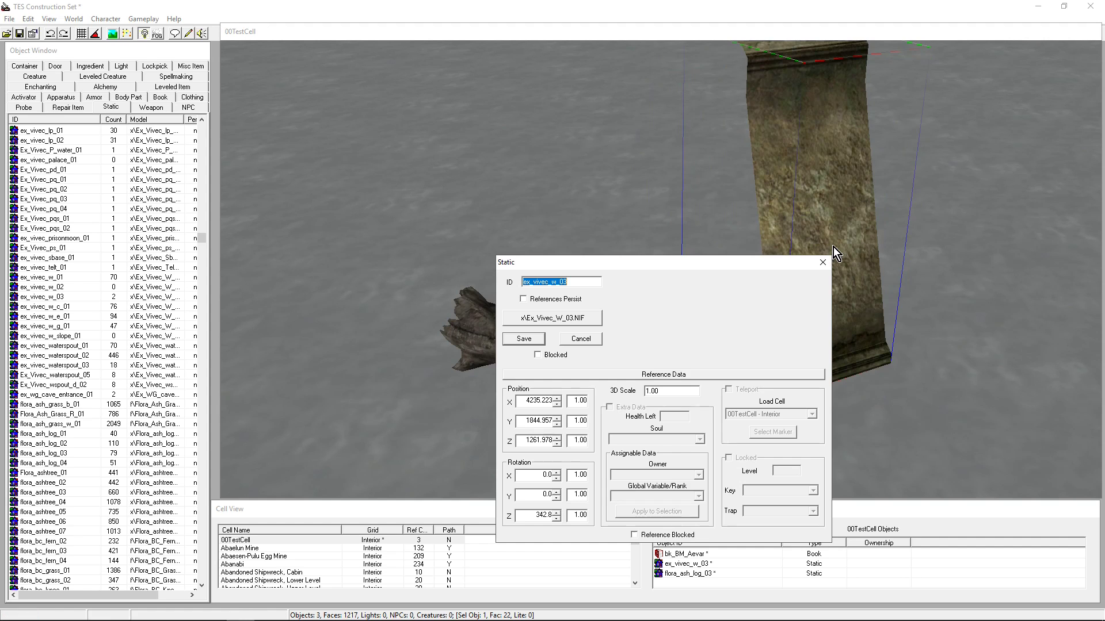
left_click(524, 339)
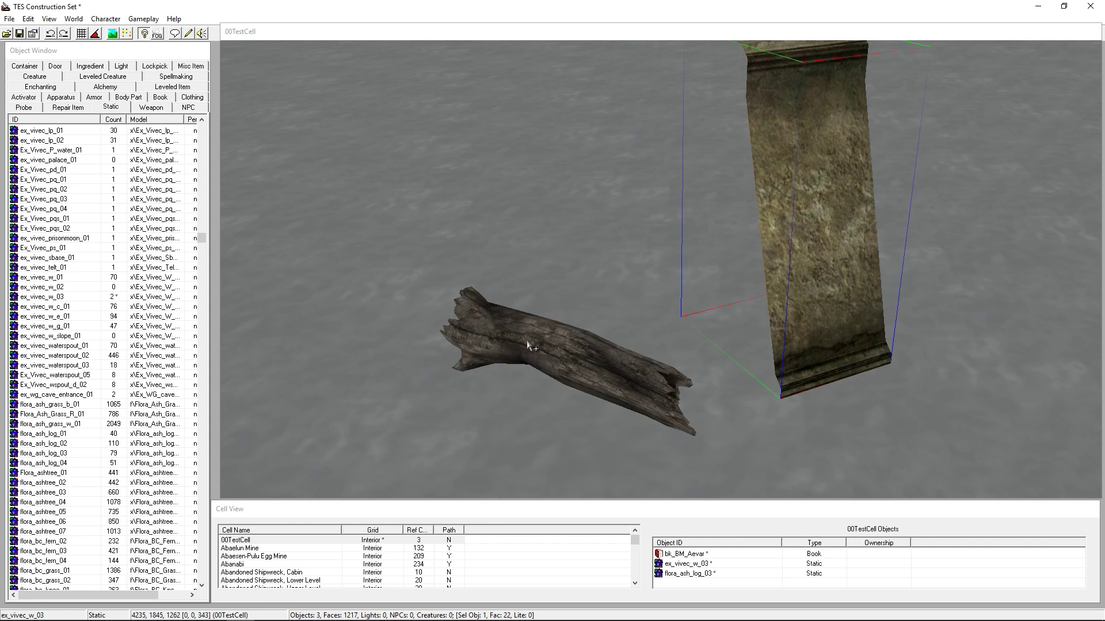
left_click(95, 56)
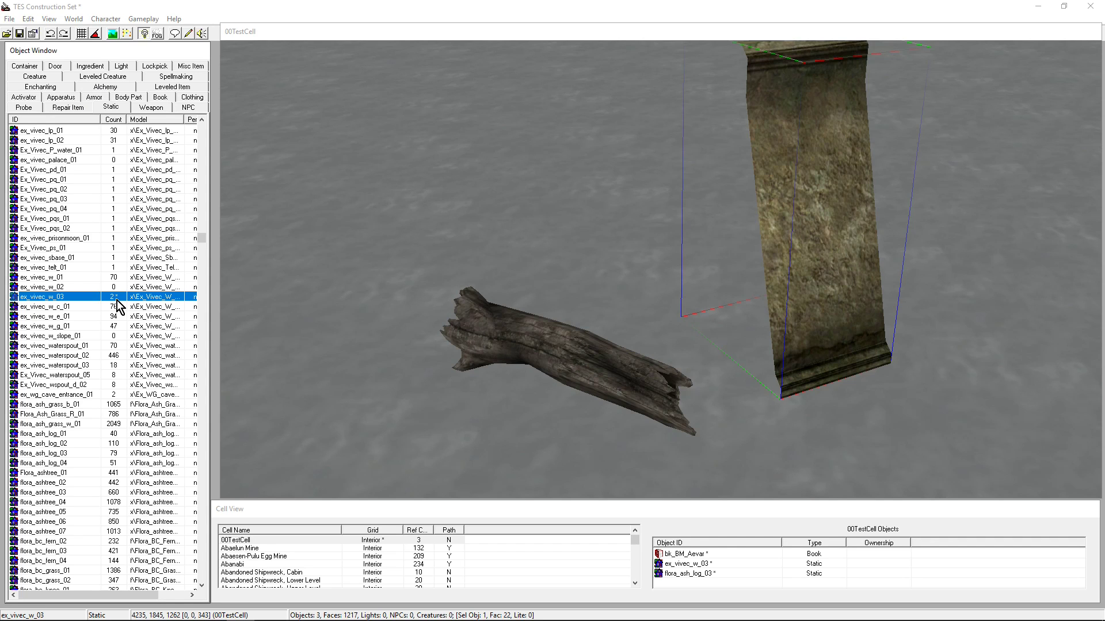
left_click(799, 278)
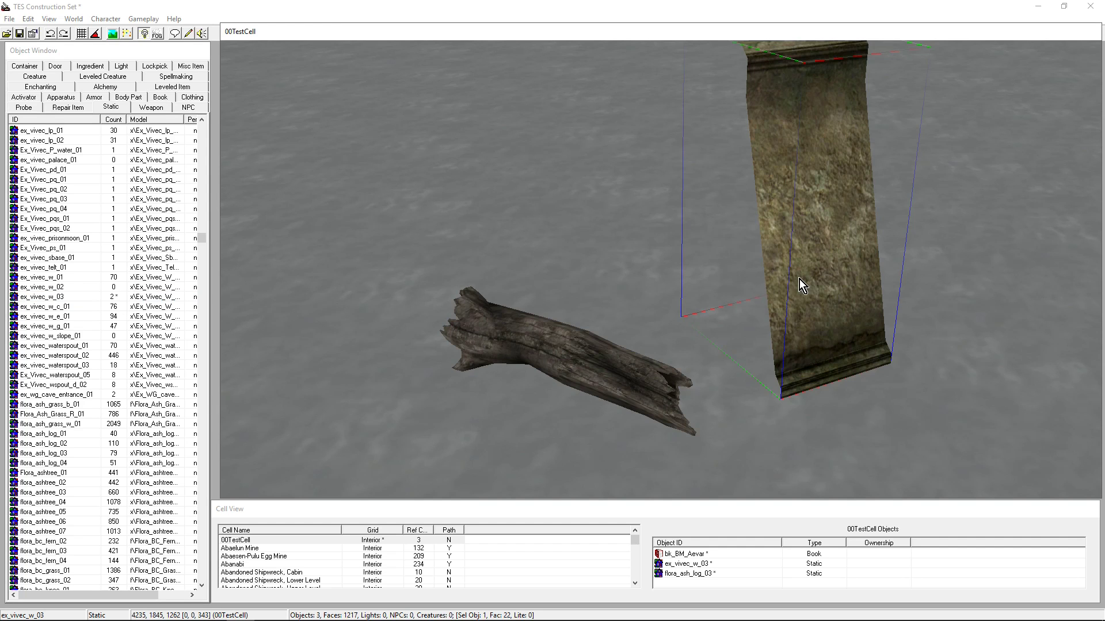
Review the ash log's reference details (4111, 2300, 885, 320° Z) and close them.
left_click(624, 395)
double_click(623, 395)
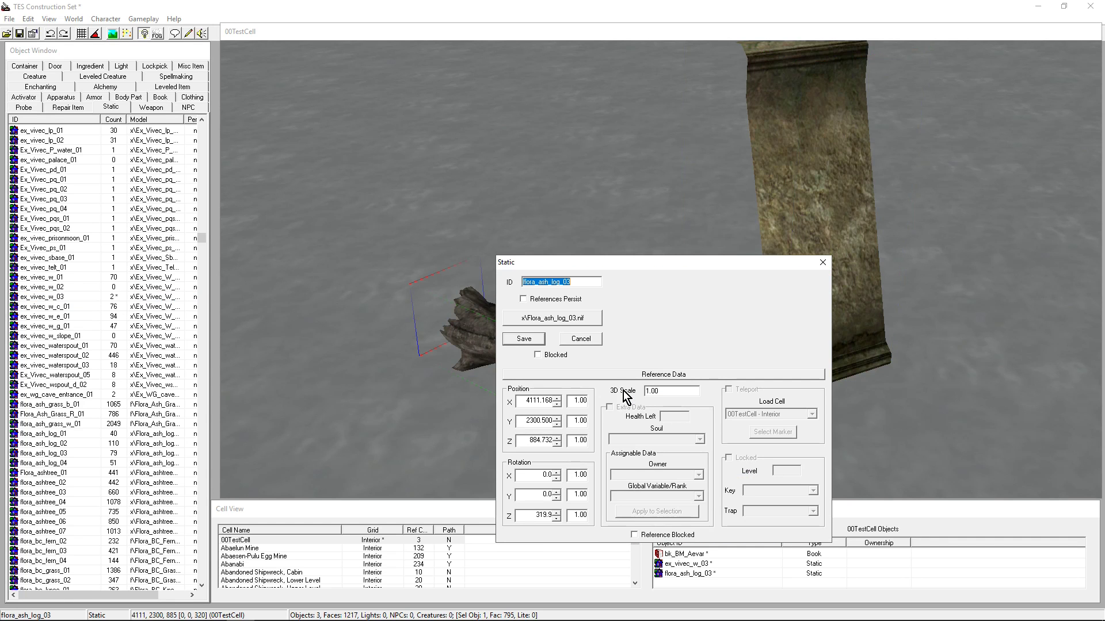
left_click(595, 339)
key("Return")
left_click(826, 260)
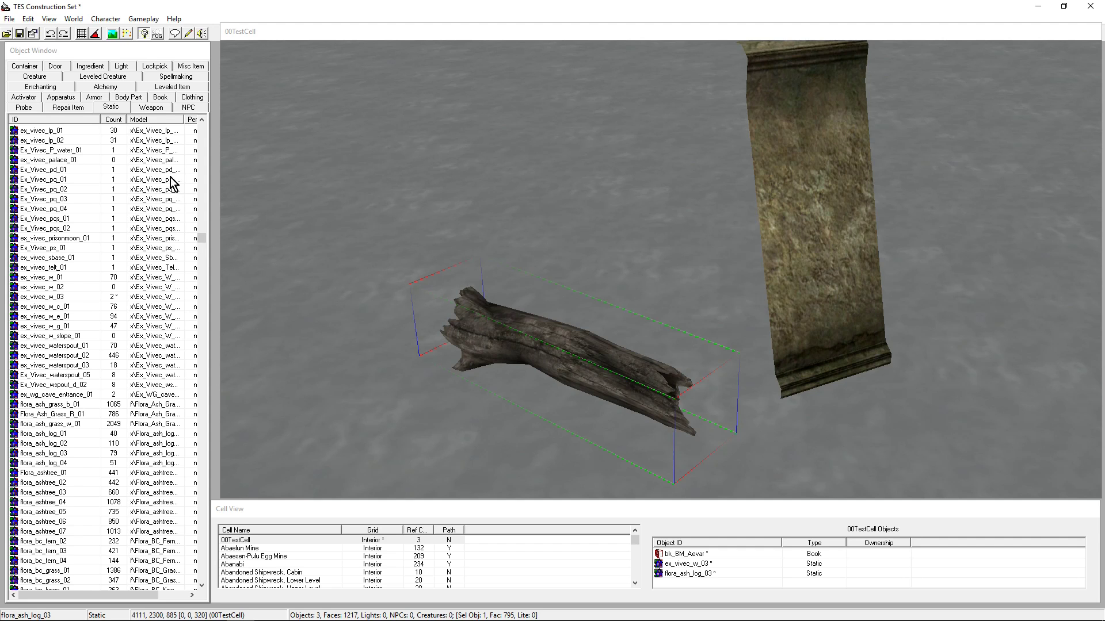
Place a pick_grandmaster lockpick upper left of the log, check its details, and deselect it.
left_click(155, 67)
left_click_drag(110, 141, 427, 161)
double_click(426, 161)
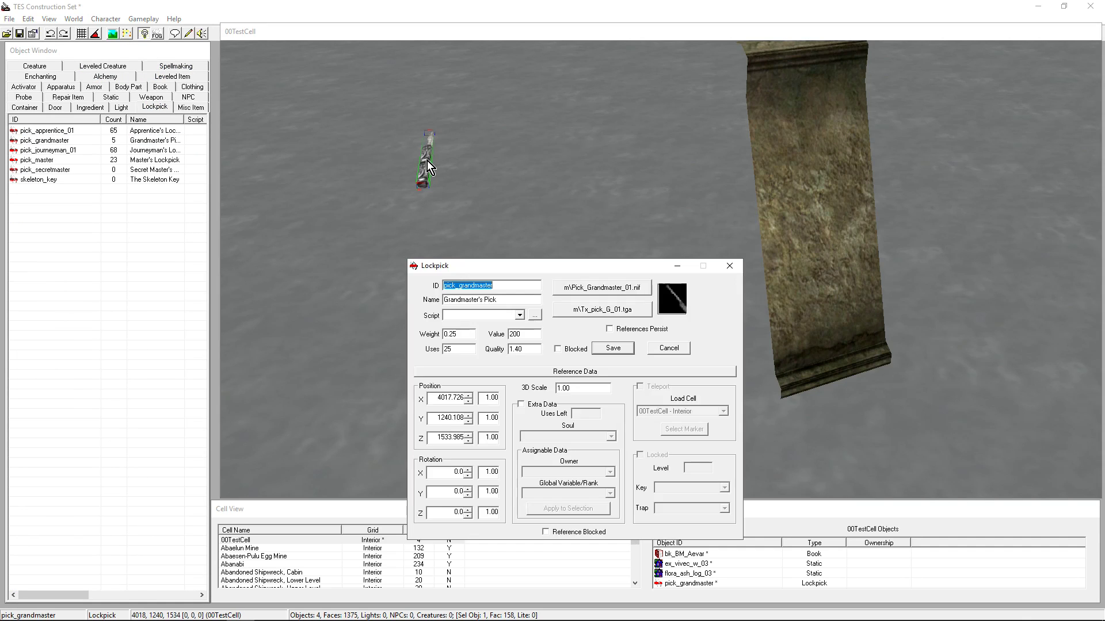
left_click(729, 266)
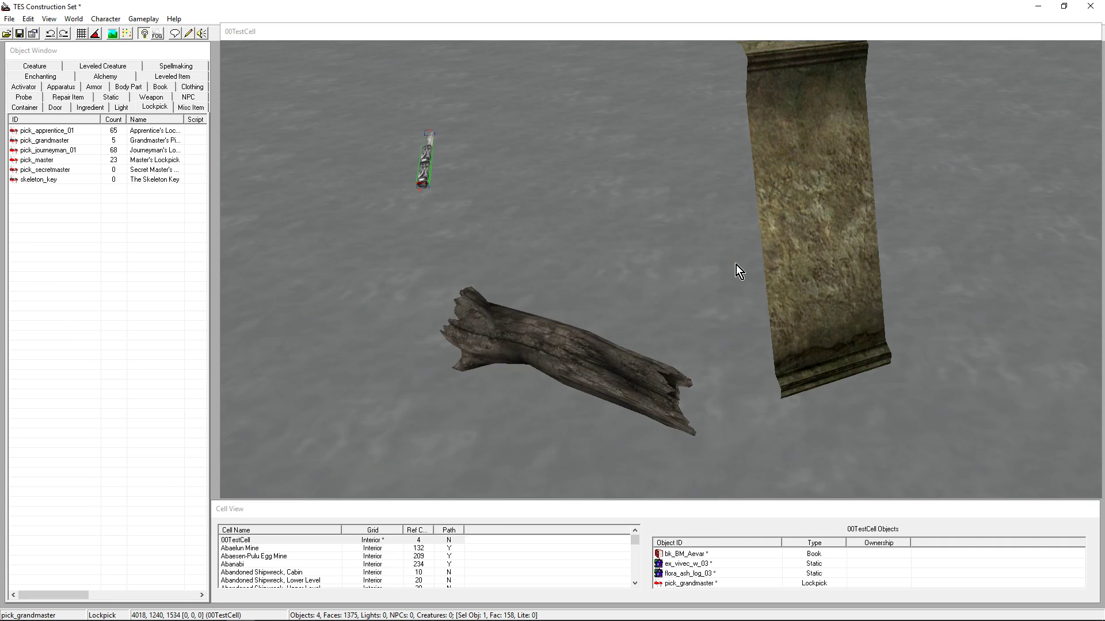
left_click(547, 235)
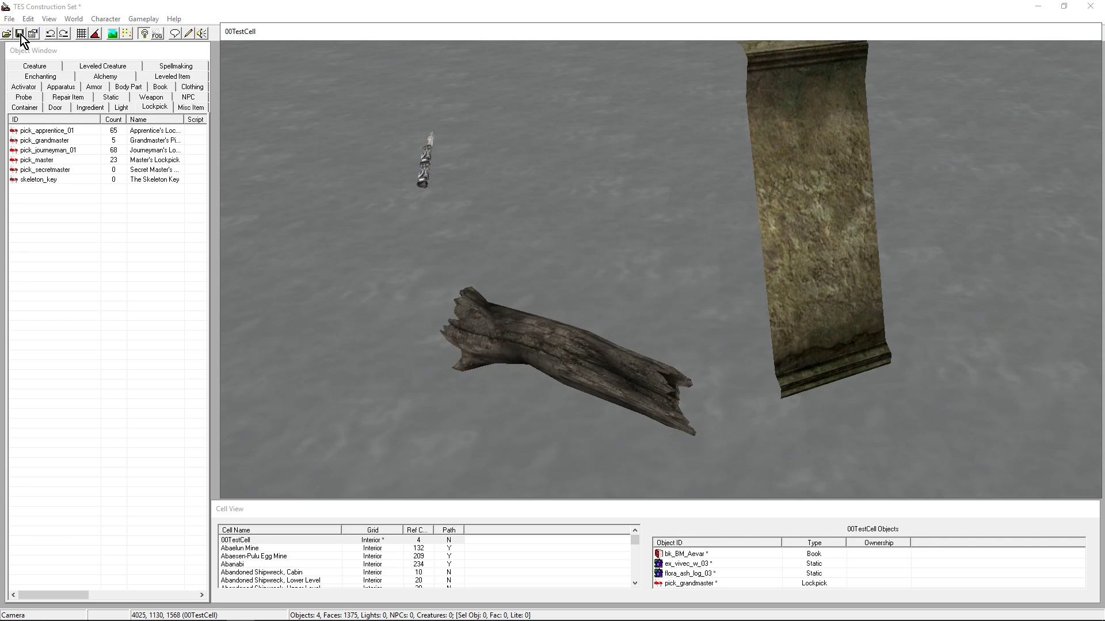
Save the work as the new plugin 'Learning Things.ESP'.
left_click(19, 34)
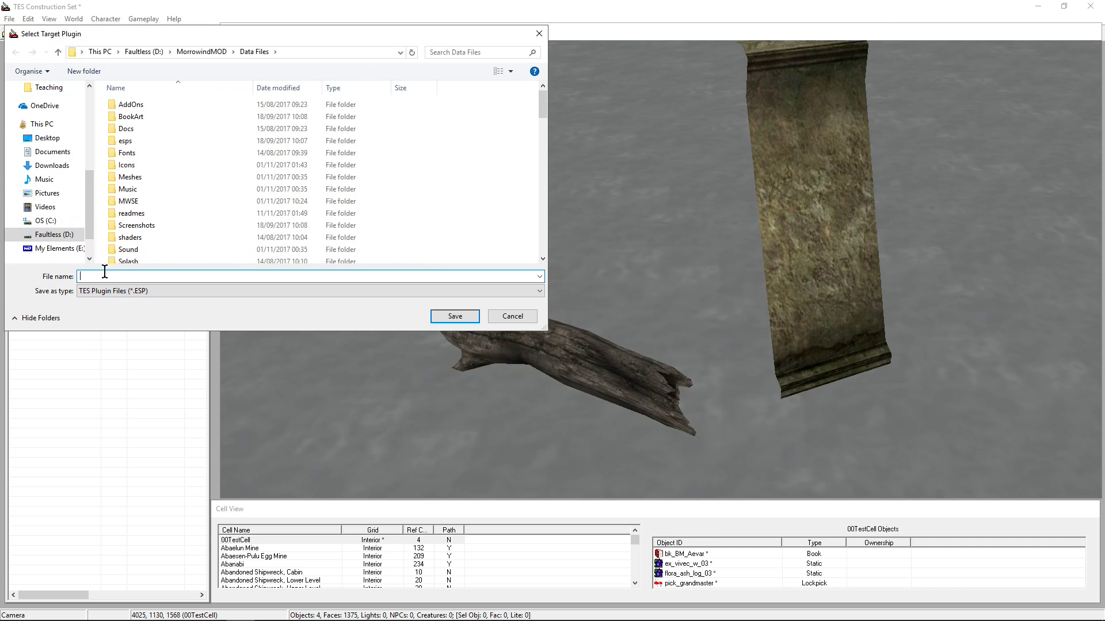
left_click(105, 272)
type("Learning Things")
key("Return")
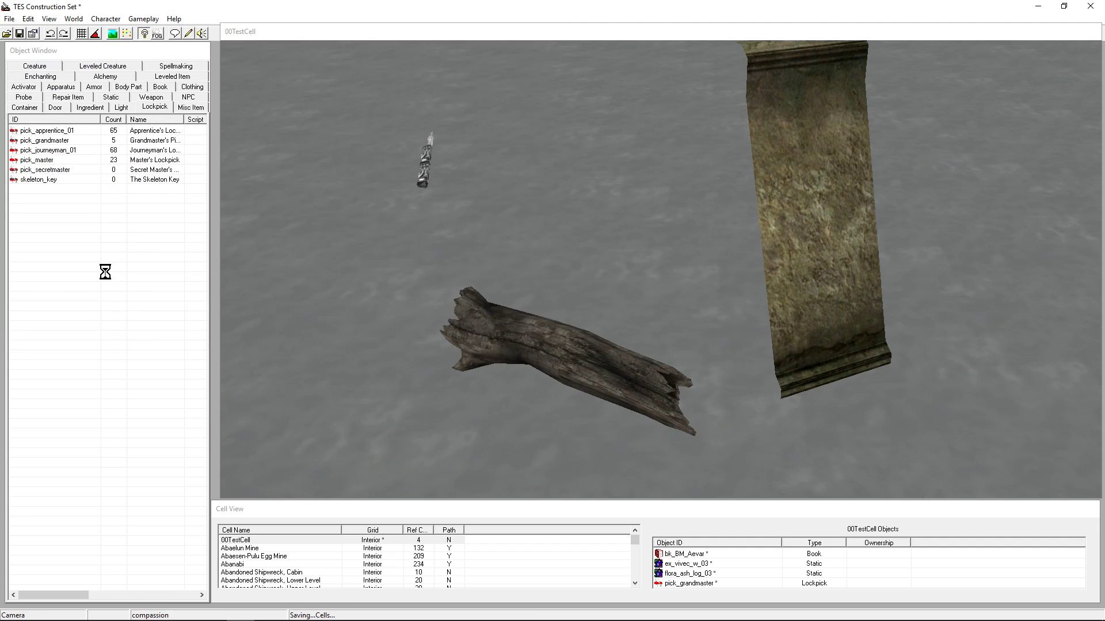